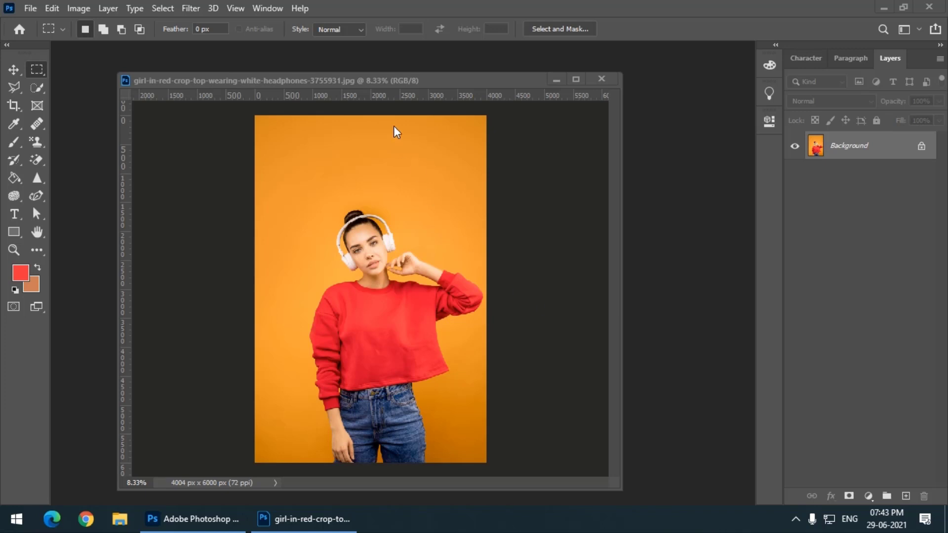
Enlarge the view of the girl's photo and activate the Quick Selection tool
{"action": "left_click_drag", "start_coordinate": [374, 78], "coordinate": [370, 64]}
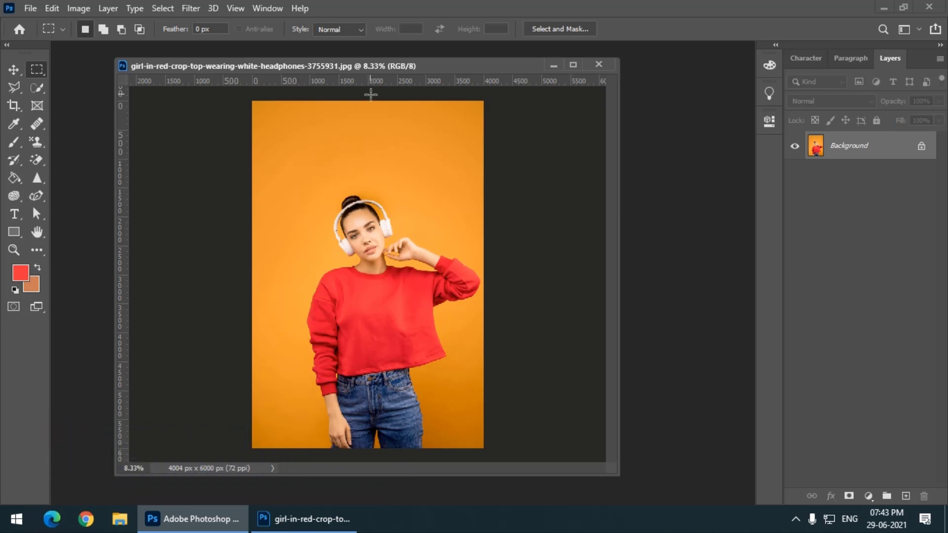
{"action": "key", "text": "ctrl+plus"}
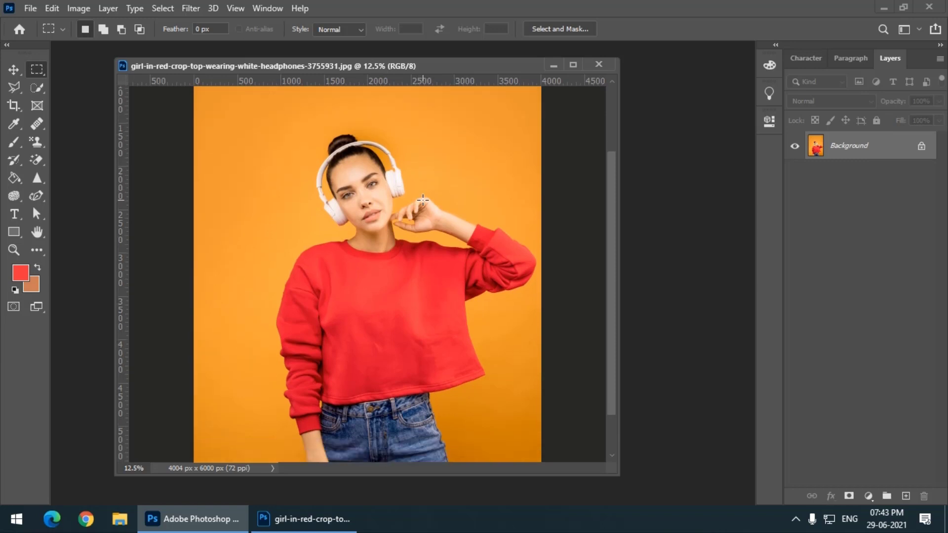
{"action": "left_click", "coordinate": [37, 88]}
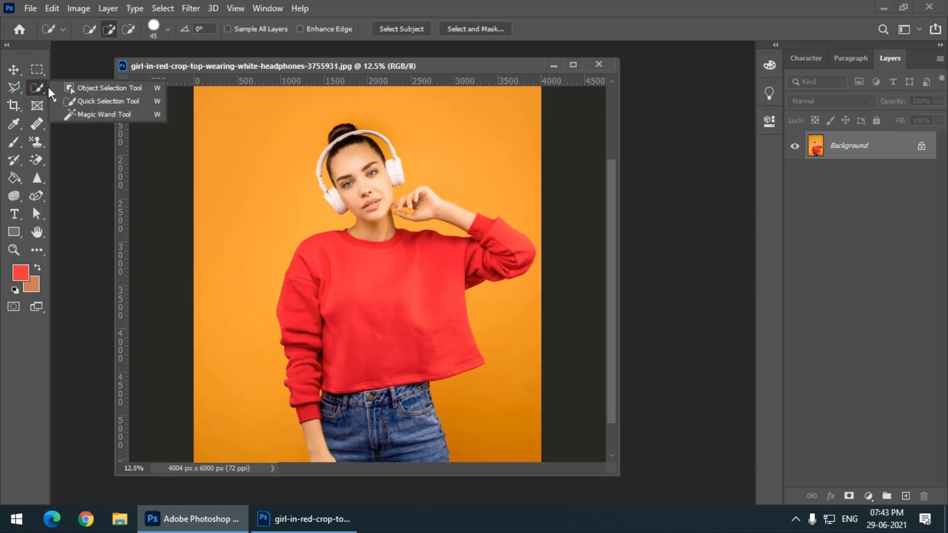
{"action": "left_click", "coordinate": [96, 103]}
{"action": "left_click", "coordinate": [883, 8]}
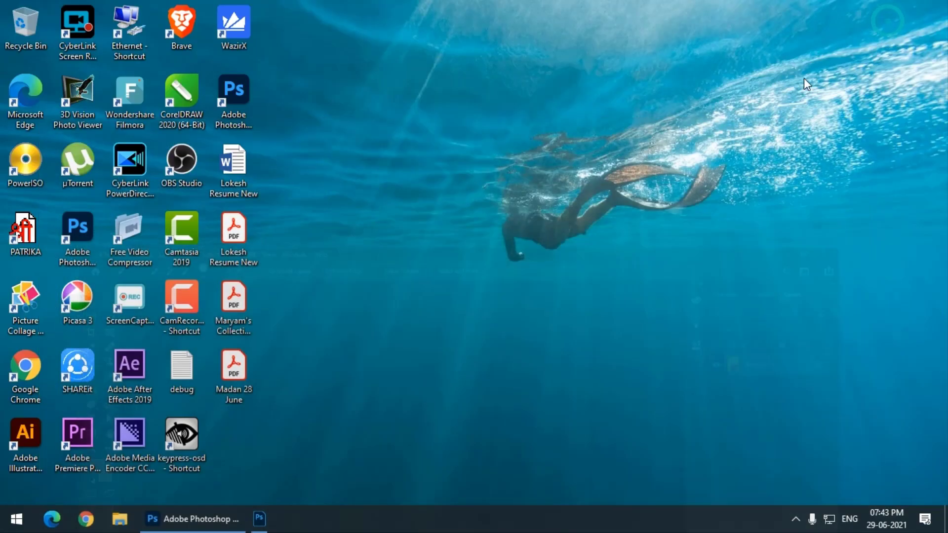
{"action": "left_click", "coordinate": [216, 521]}
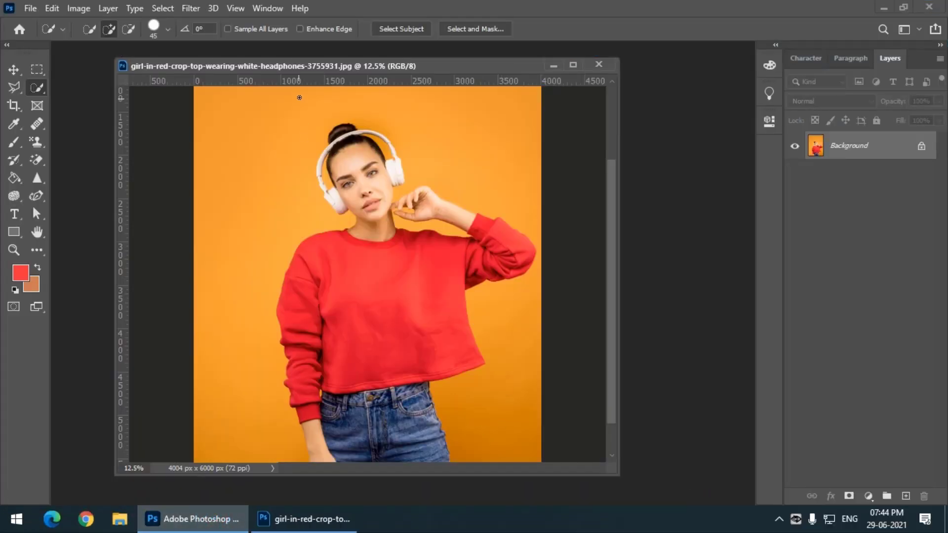
Select the whole red sweatshirt, including both sleeves, using the Quick Selection tool at brush size 60, and copy it to a new layer
{"action": "right_click", "coordinate": [41, 88]}
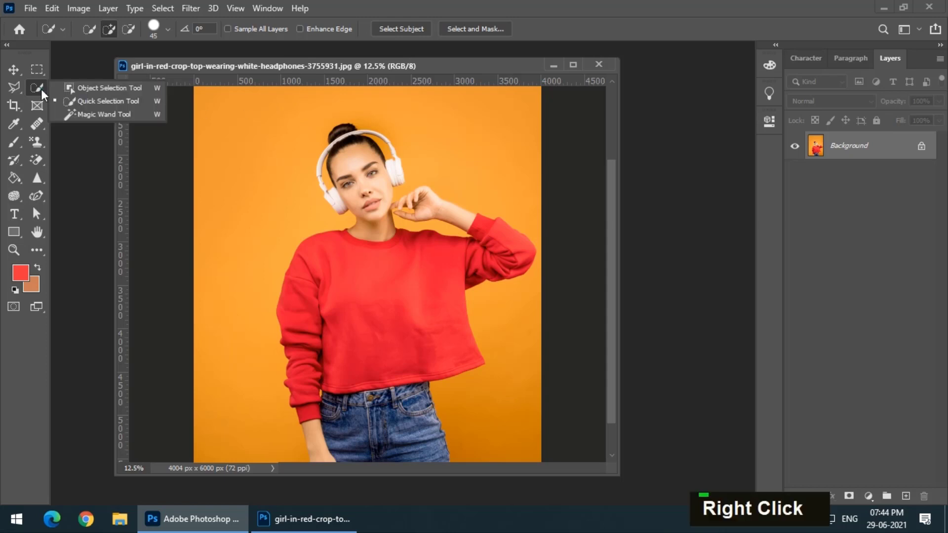
{"action": "left_click", "coordinate": [99, 99]}
{"action": "scroll", "coordinate": [405, 291], "scroll_direction": "down", "scroll_amount": 1}
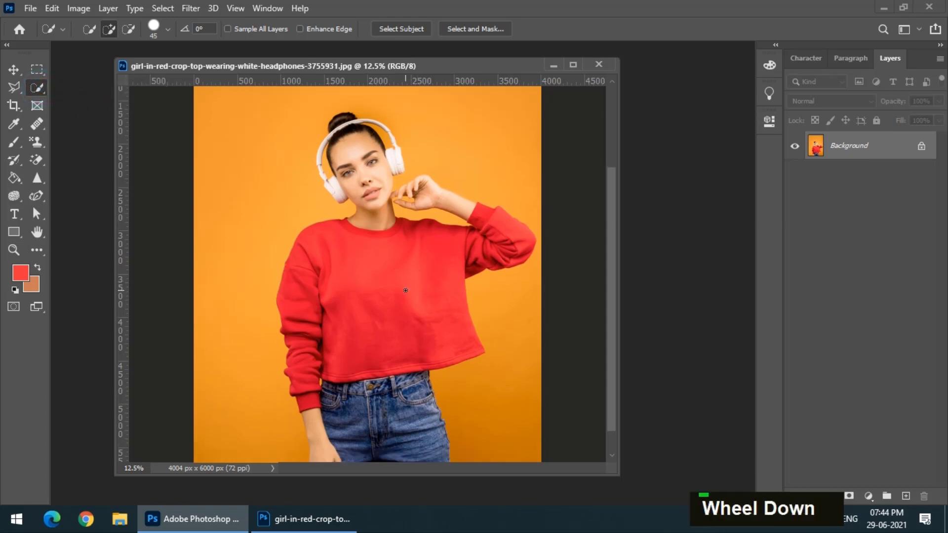
{"action": "key", "text": "bracketright"}
{"action": "key", "text": "bracketright"}
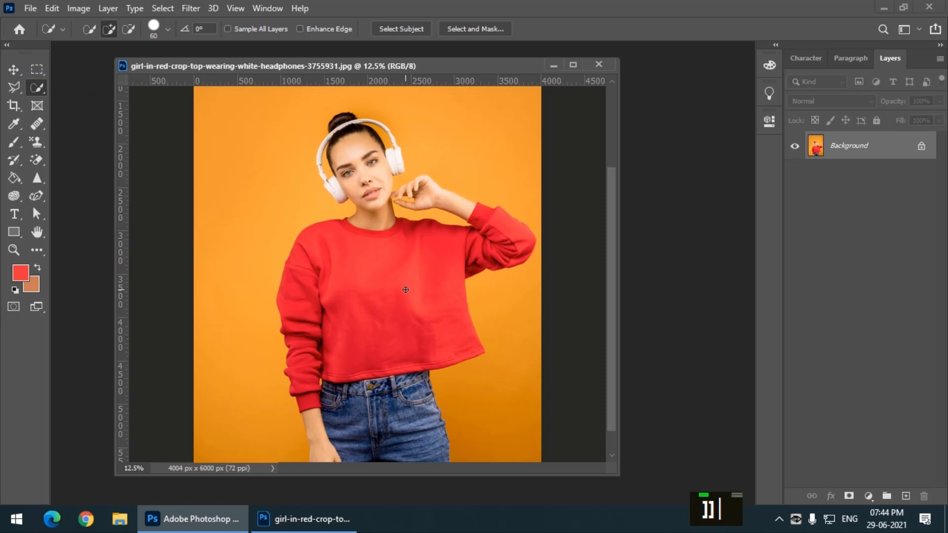
{"action": "left_click", "coordinate": [342, 268]}
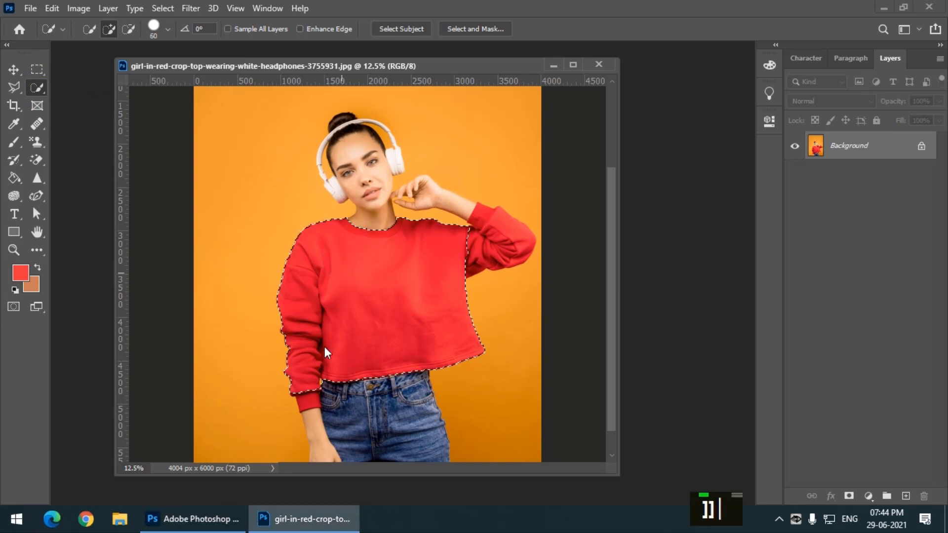
{"action": "left_click", "coordinate": [305, 400]}
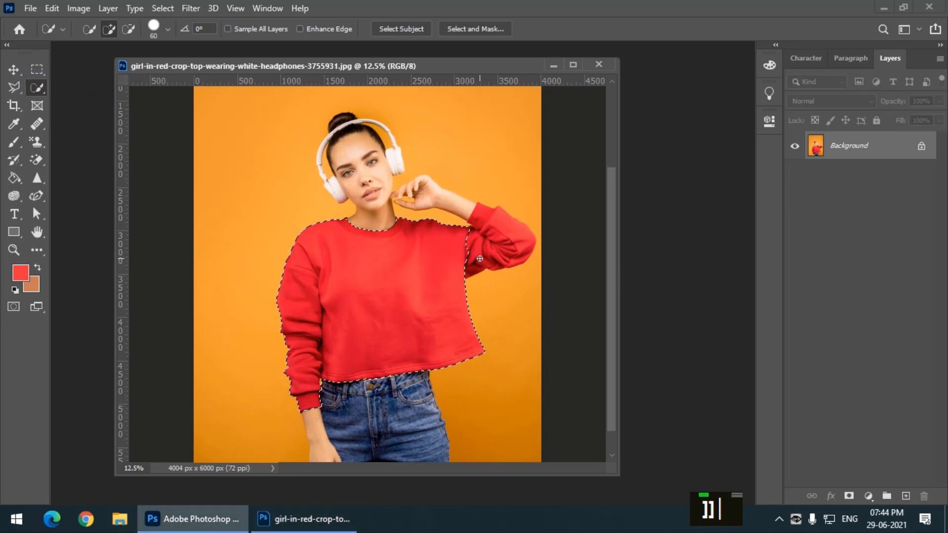
{"action": "left_click_drag", "start_coordinate": [483, 250], "coordinate": [507, 243]}
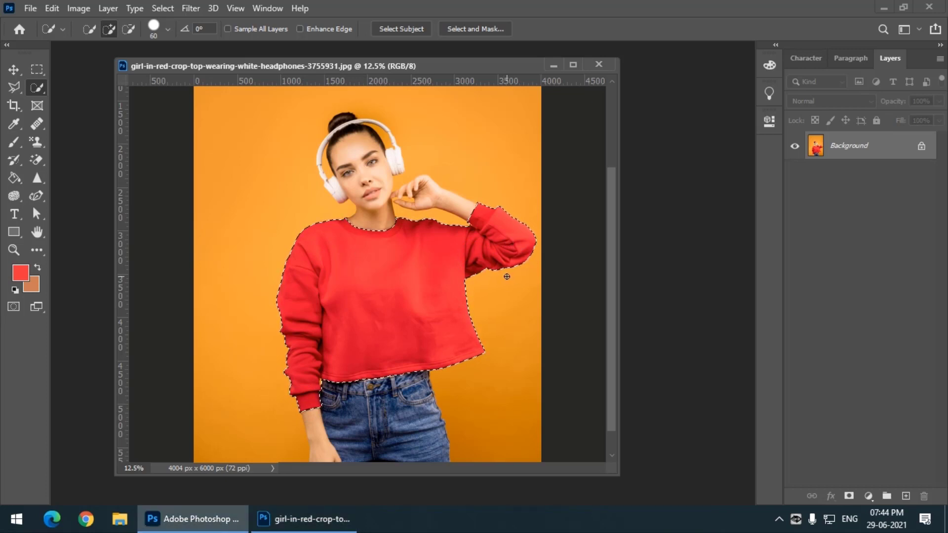
{"action": "key", "text": "ctrl"}
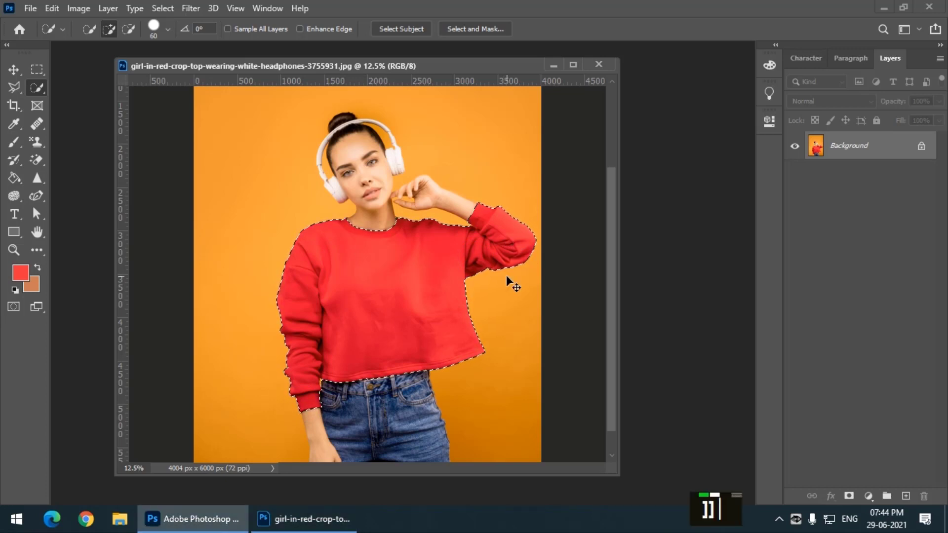
{"action": "key", "text": "ctrl+v"}
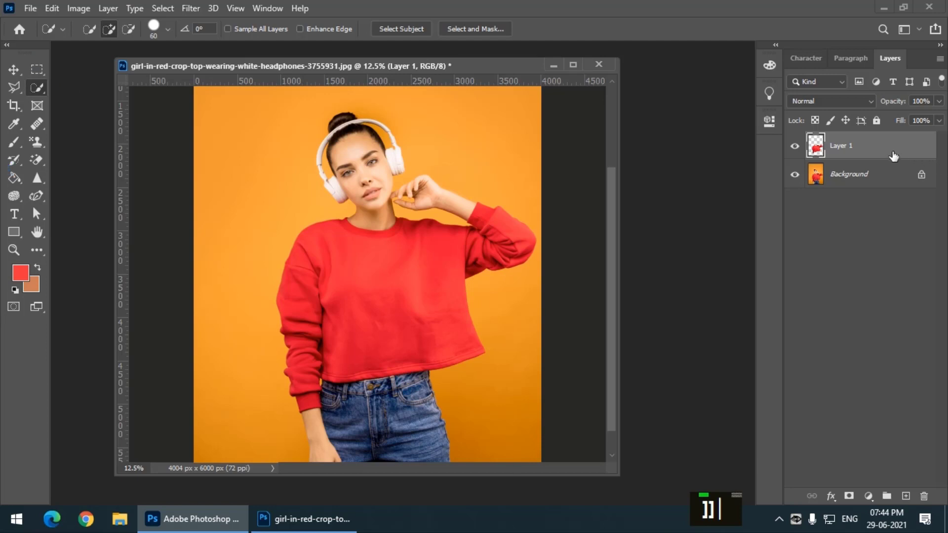
Try shifting the copied sweatshirt sideways with the Move tool, and undo the move
{"action": "left_click", "coordinate": [14, 70]}
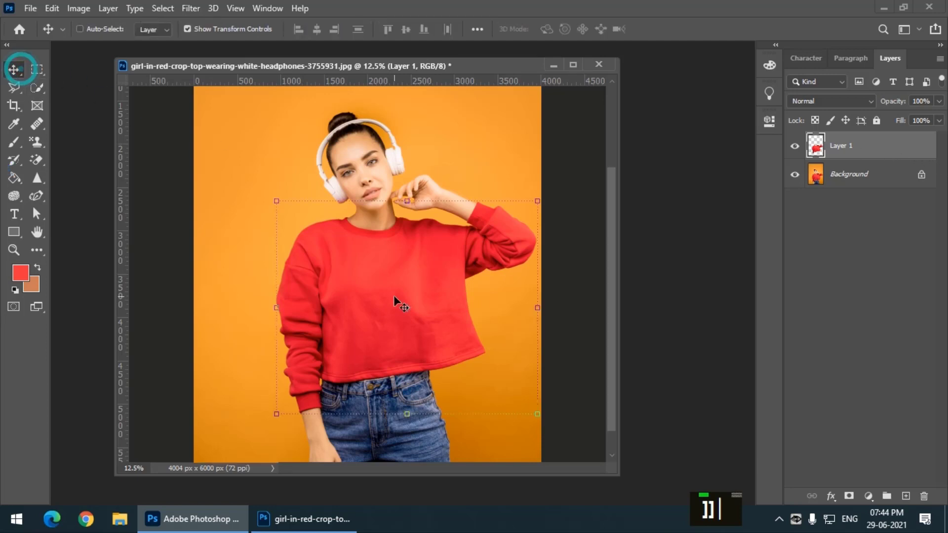
{"action": "left_click_drag", "start_coordinate": [392, 292], "coordinate": [298, 292]}
{"action": "key", "text": "ctrl+z"}
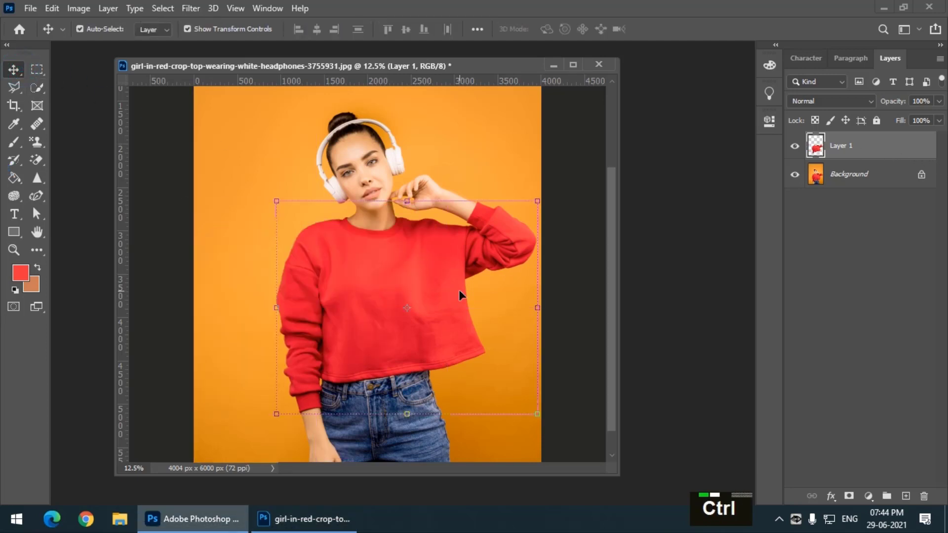
Show the Timeline, create a frame animation, and arrange the Timeline and document windows so the full photo is visible
{"action": "key", "text": "ctrl+minus"}
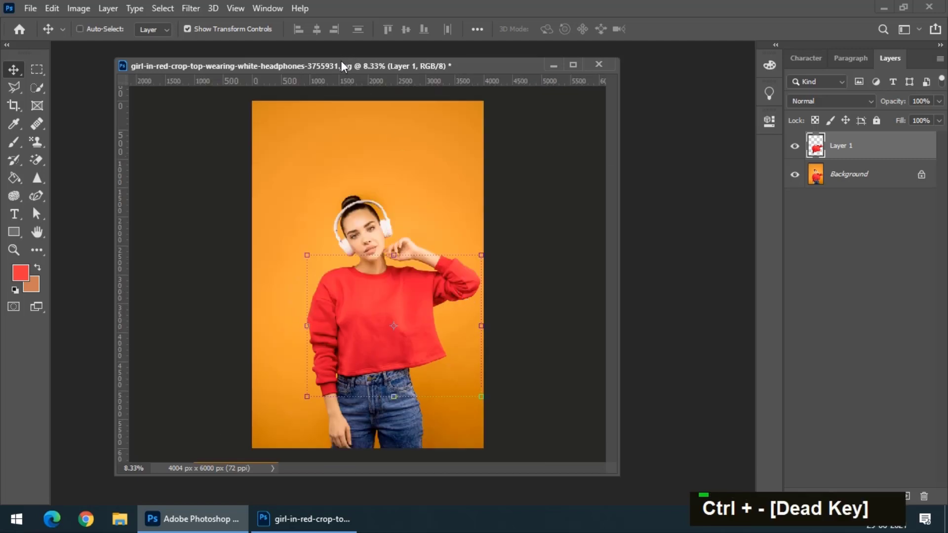
{"action": "left_click_drag", "start_coordinate": [343, 71], "coordinate": [335, 66]}
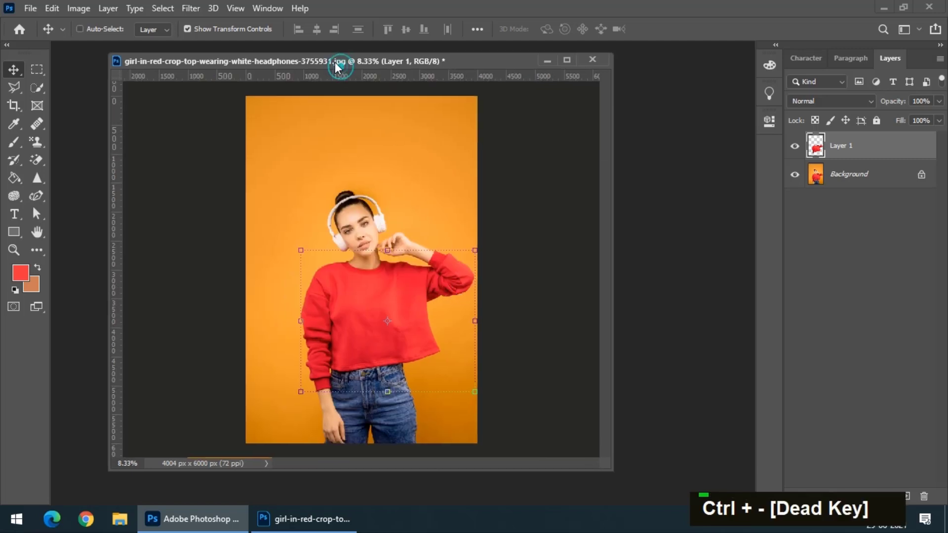
{"action": "left_click", "coordinate": [268, 11]}
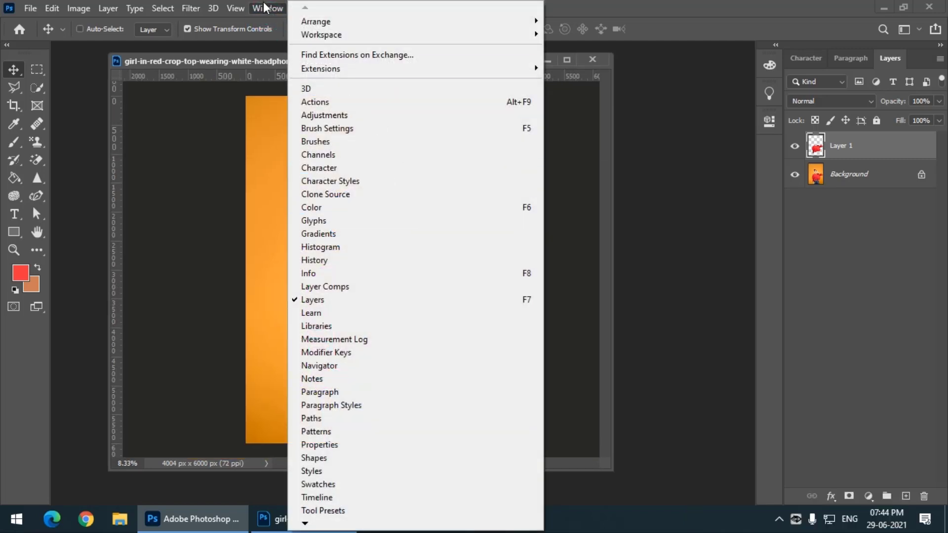
{"action": "left_click", "coordinate": [349, 497]}
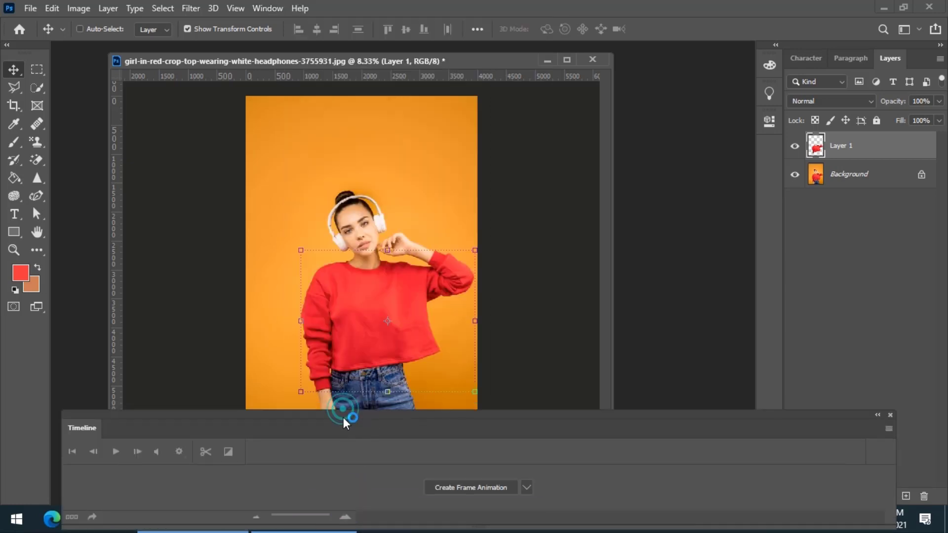
{"action": "left_click", "coordinate": [445, 489]}
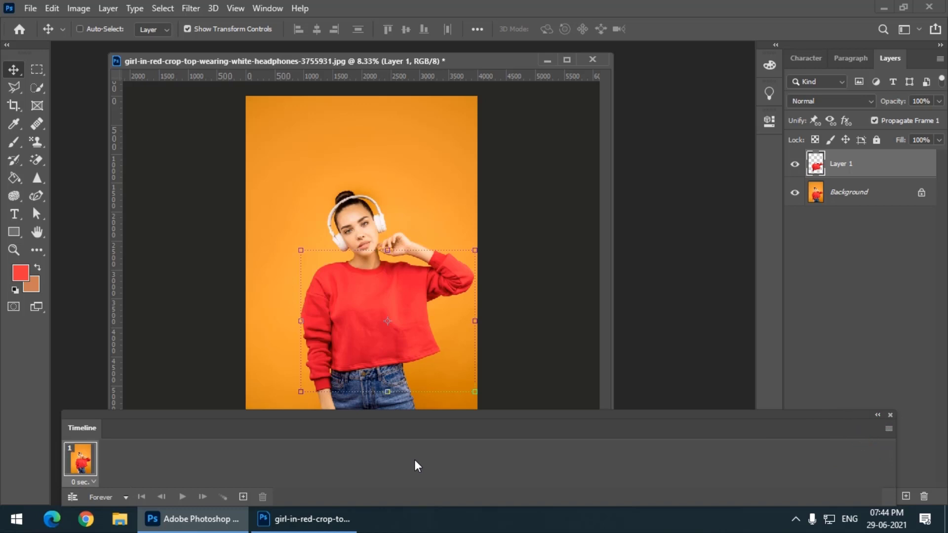
{"action": "left_click_drag", "start_coordinate": [390, 429], "coordinate": [386, 446]}
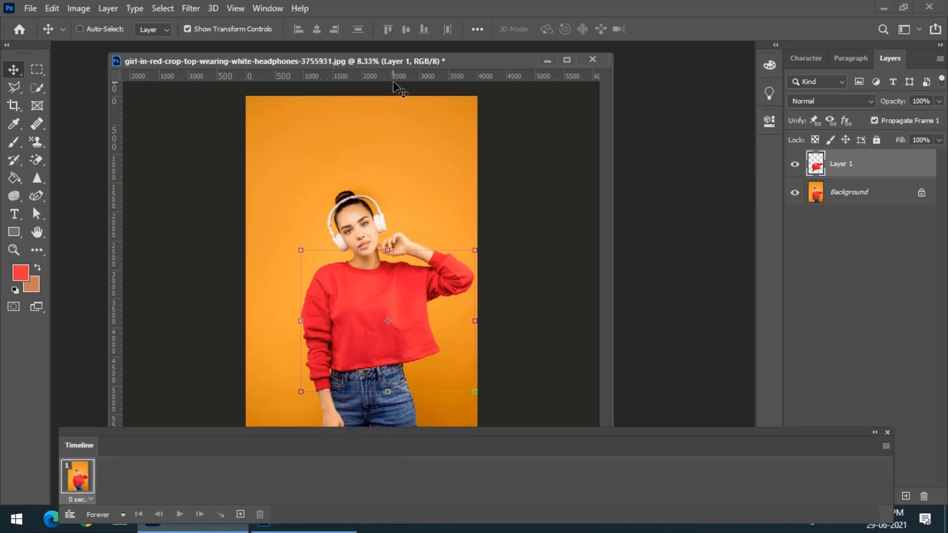
{"action": "left_click_drag", "start_coordinate": [378, 64], "coordinate": [399, 34]}
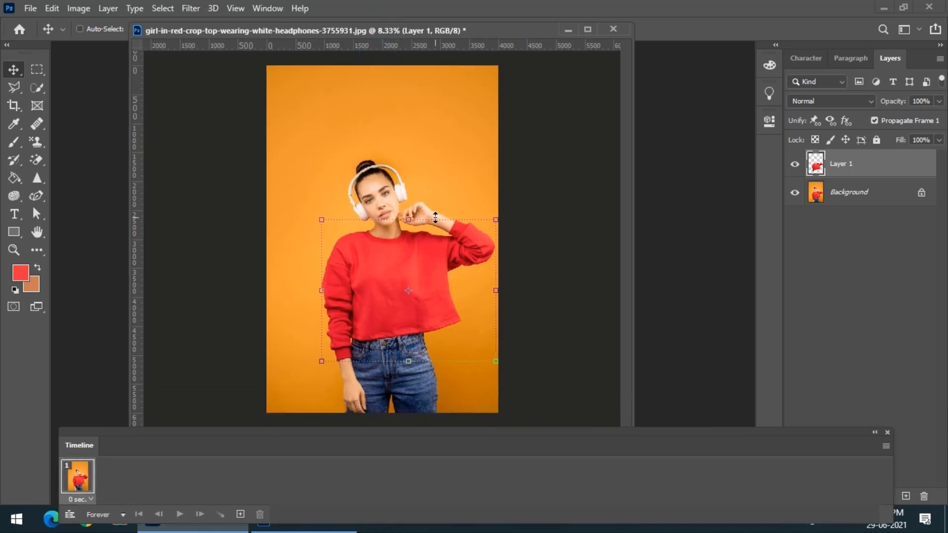
Move the copied sweatshirt on Layer 1 to the left so it is offset from the original sweatshirt
{"action": "key", "text": "ctrl+minus"}
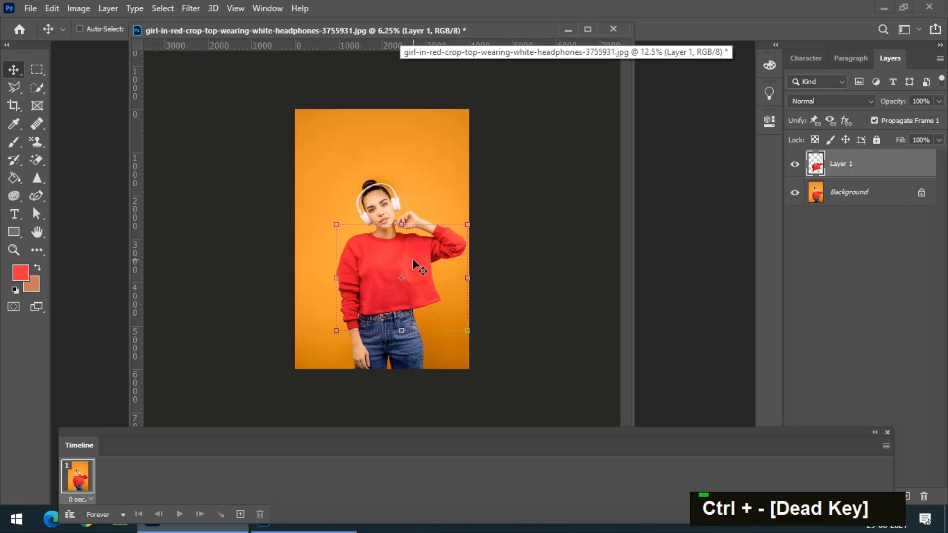
{"action": "left_click_drag", "start_coordinate": [413, 259], "coordinate": [380, 257]}
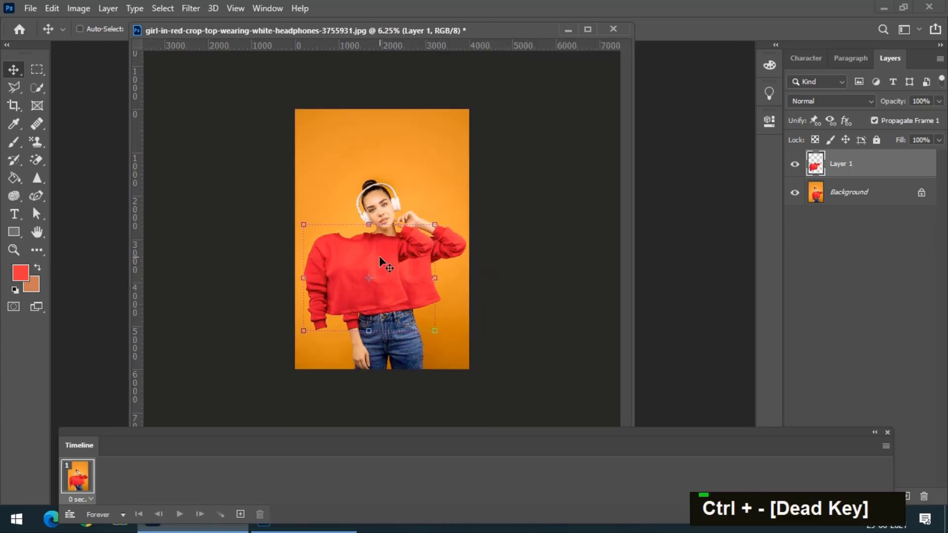
{"action": "left_click_drag", "start_coordinate": [280, 32], "coordinate": [271, 37]}
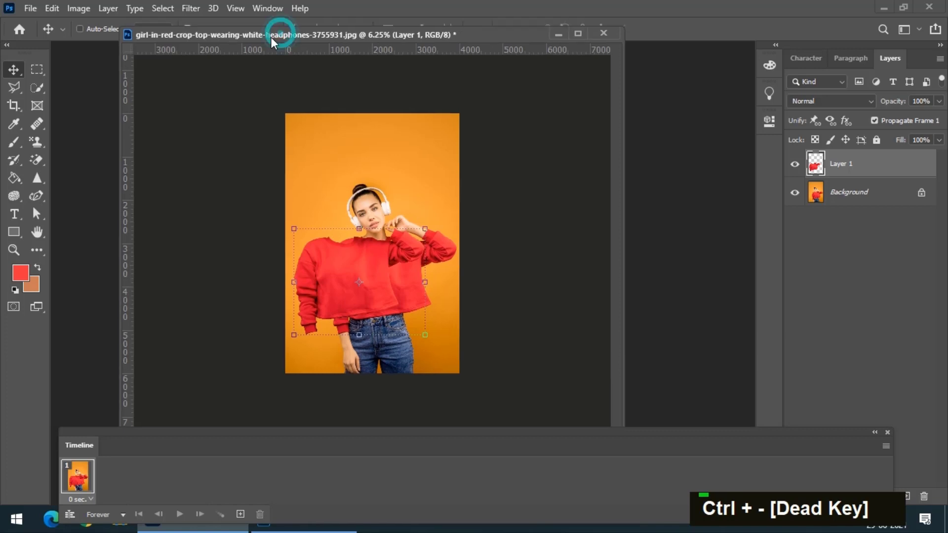
Look over the available image adjustments and adjustment layer types, narrowing the Timeline to reach them
{"action": "left_click", "coordinate": [75, 8]}
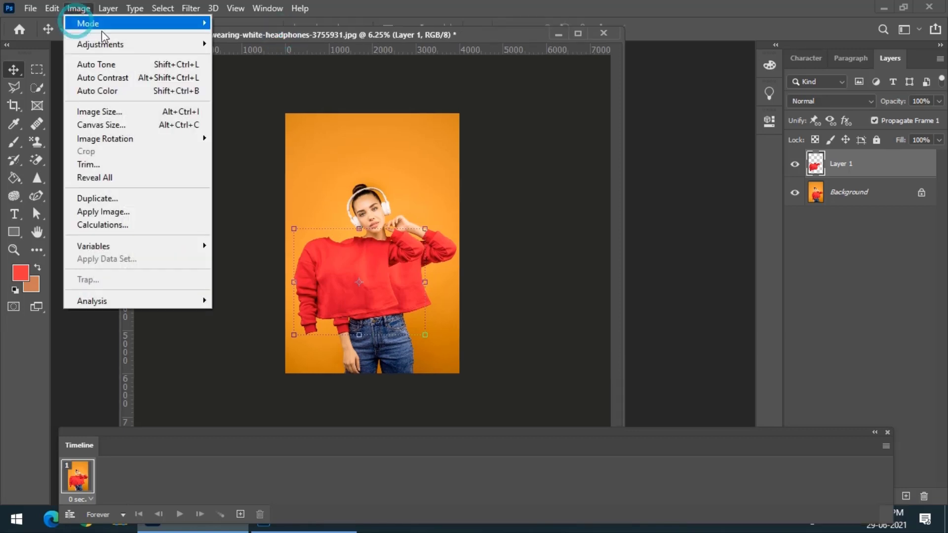
{"action": "mouse_move", "coordinate": [69, 50]}
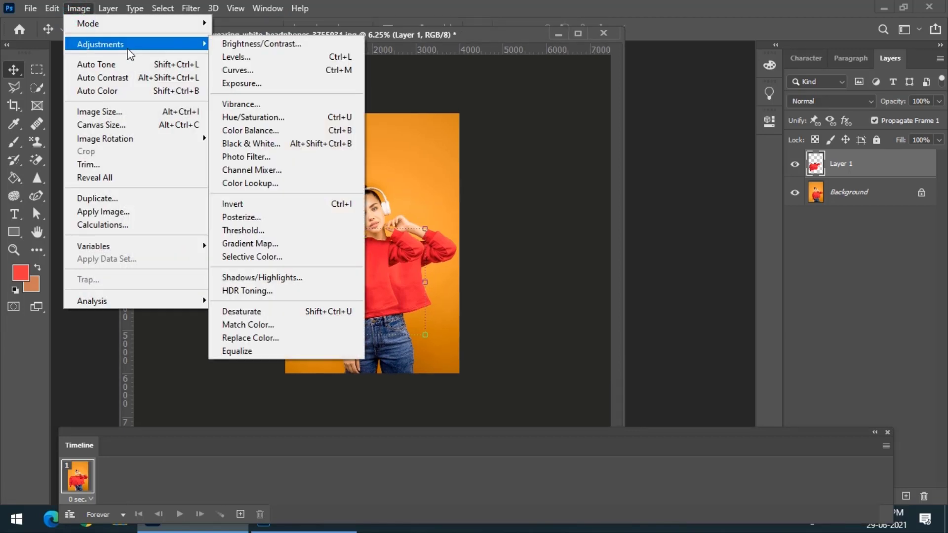
{"action": "left_click", "coordinate": [427, 42]}
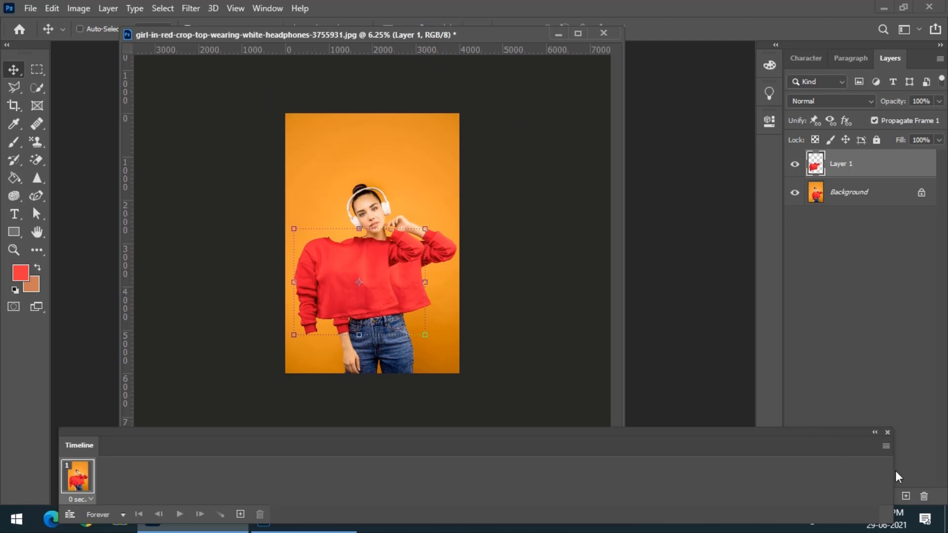
{"action": "left_click_drag", "start_coordinate": [893, 470], "coordinate": [825, 469]}
{"action": "left_click", "coordinate": [867, 496]}
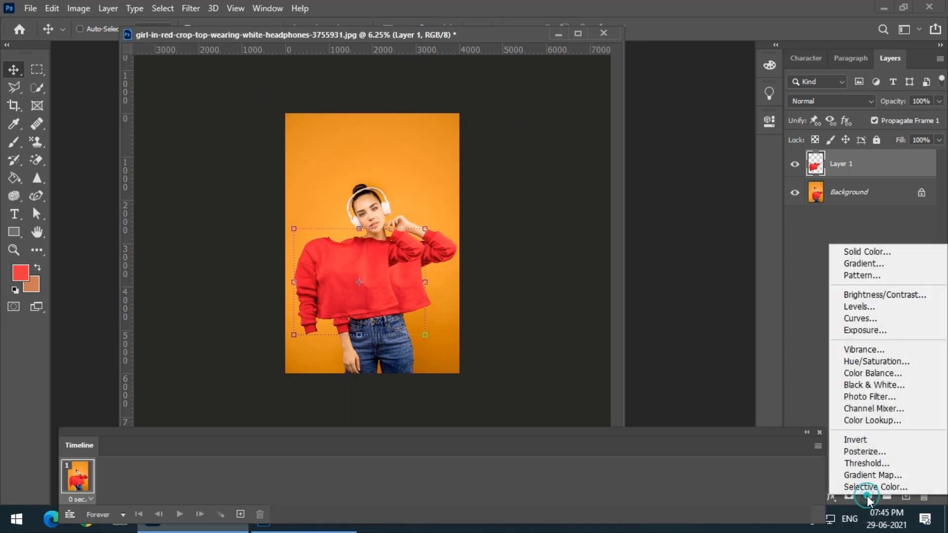
{"action": "left_click", "coordinate": [795, 334]}
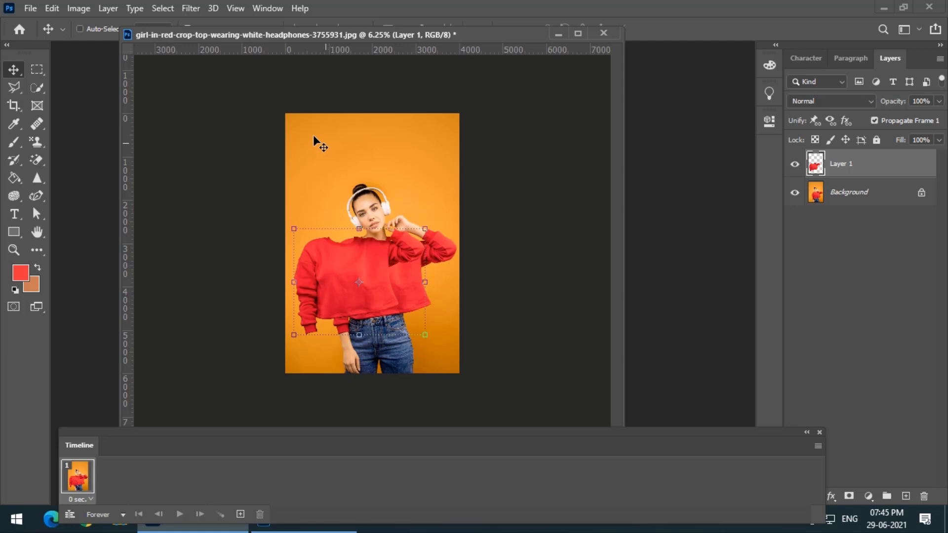
Recolor the Layer 1 sweatshirt green using Hue/Saturation with Colorize enabled, shifting the hue and raising the saturation
{"action": "left_click", "coordinate": [81, 10]}
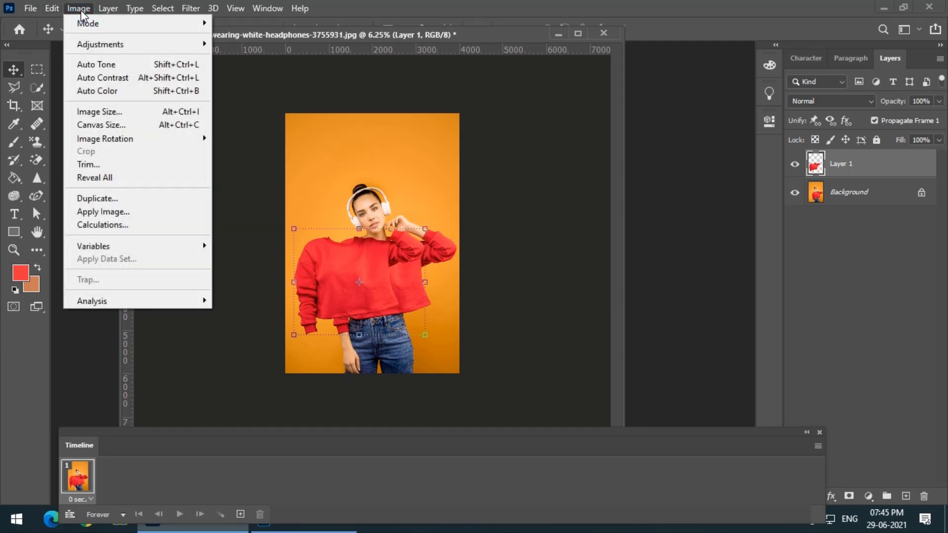
{"action": "mouse_move", "coordinate": [96, 42]}
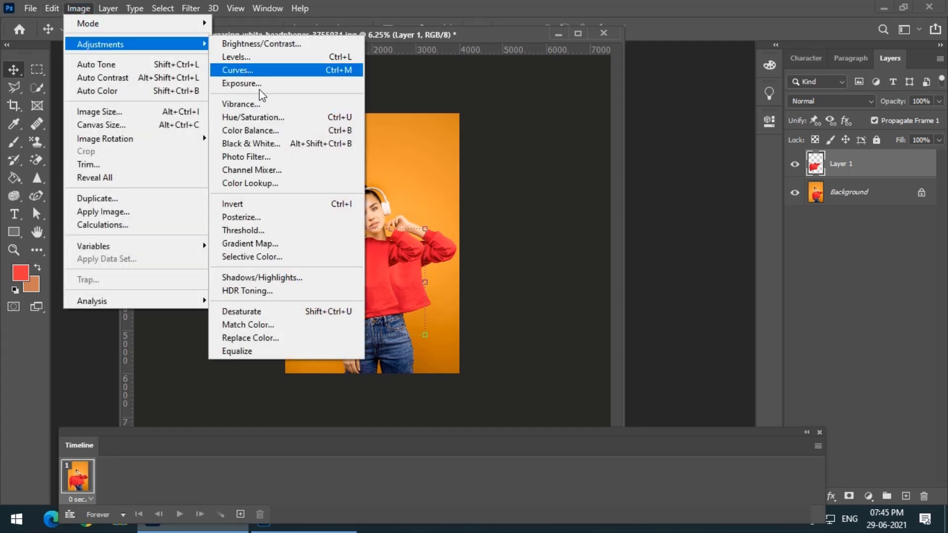
{"action": "left_click", "coordinate": [276, 121]}
{"action": "left_click_drag", "start_coordinate": [538, 146], "coordinate": [607, 145]}
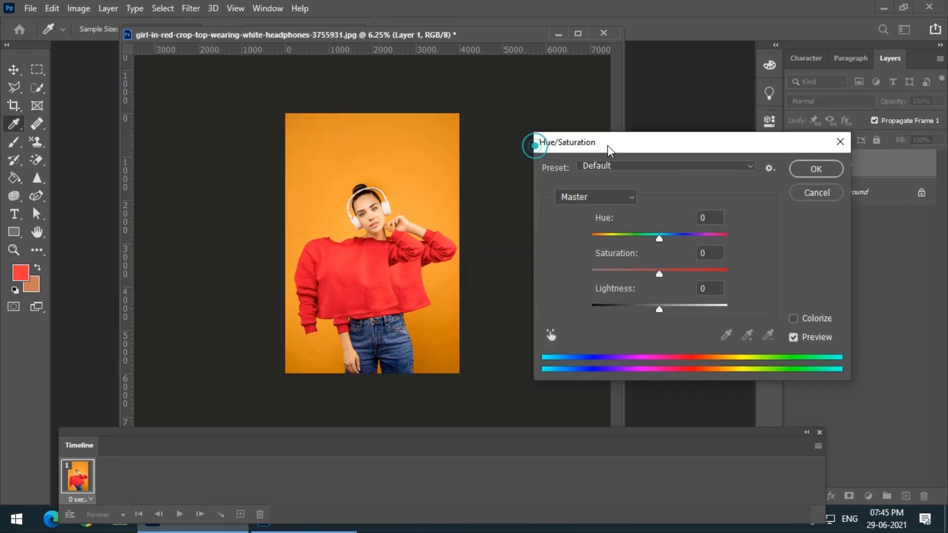
{"action": "left_click", "coordinate": [794, 318]}
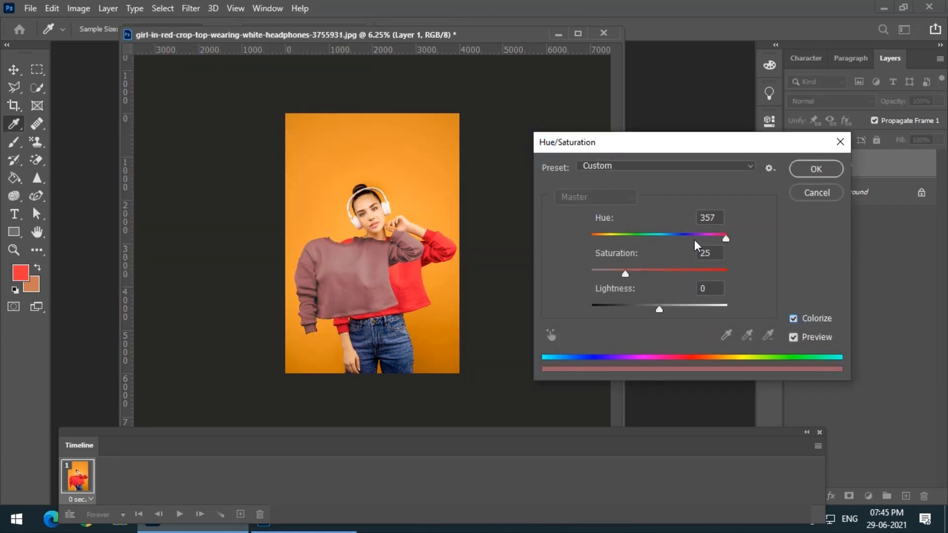
{"action": "left_click_drag", "start_coordinate": [721, 241], "coordinate": [639, 236]}
{"action": "left_click_drag", "start_coordinate": [626, 273], "coordinate": [653, 271]}
{"action": "left_click", "coordinate": [816, 169]}
{"action": "key", "text": "v"}
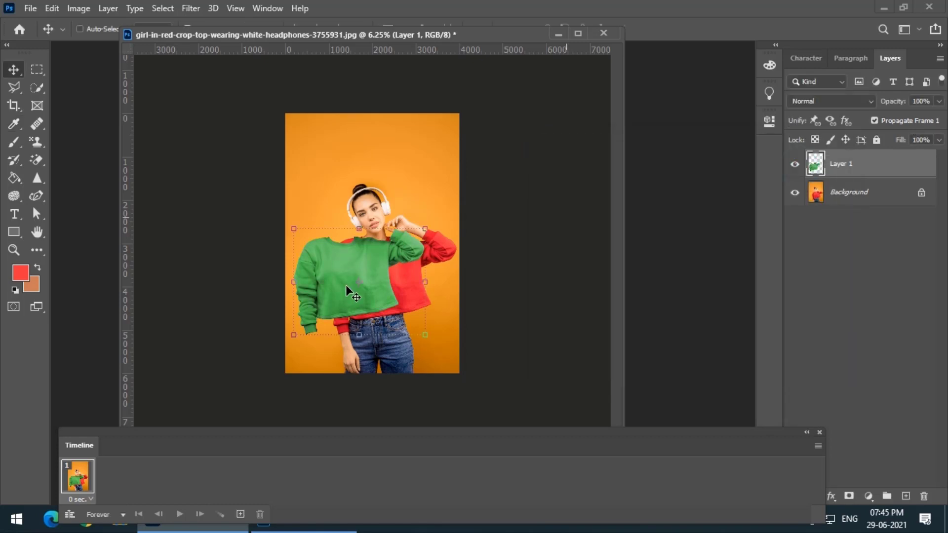
Move the green sweatshirt off the photo's left side and place a duplicate of it over the girl's red sweatshirt
{"action": "left_click_drag", "start_coordinate": [376, 274], "coordinate": [236, 275]}
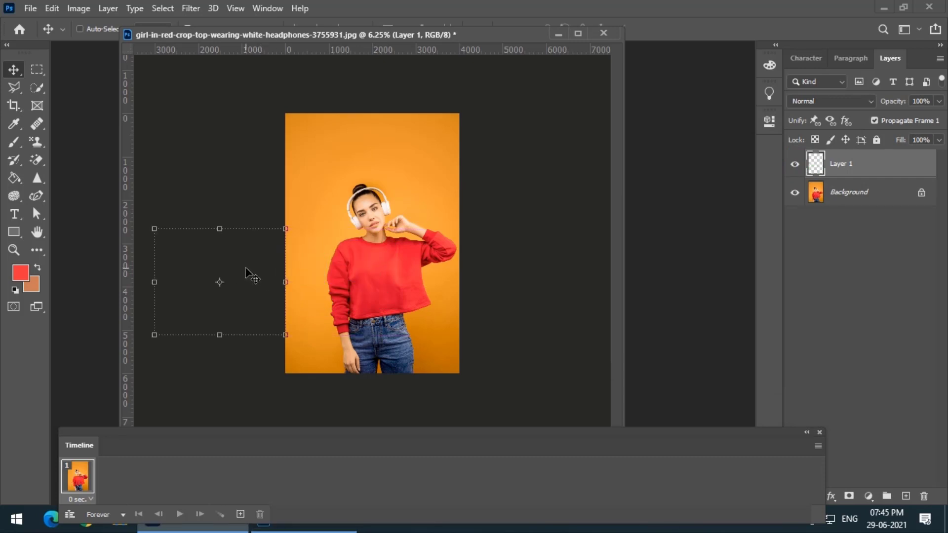
{"action": "key", "text": "alt"}
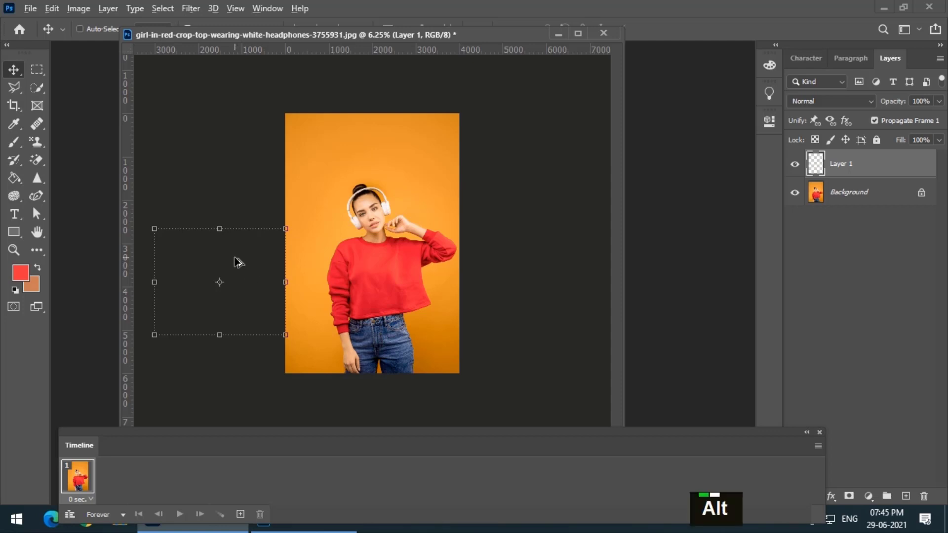
{"action": "left_click_drag", "start_coordinate": [237, 263], "coordinate": [398, 258]}
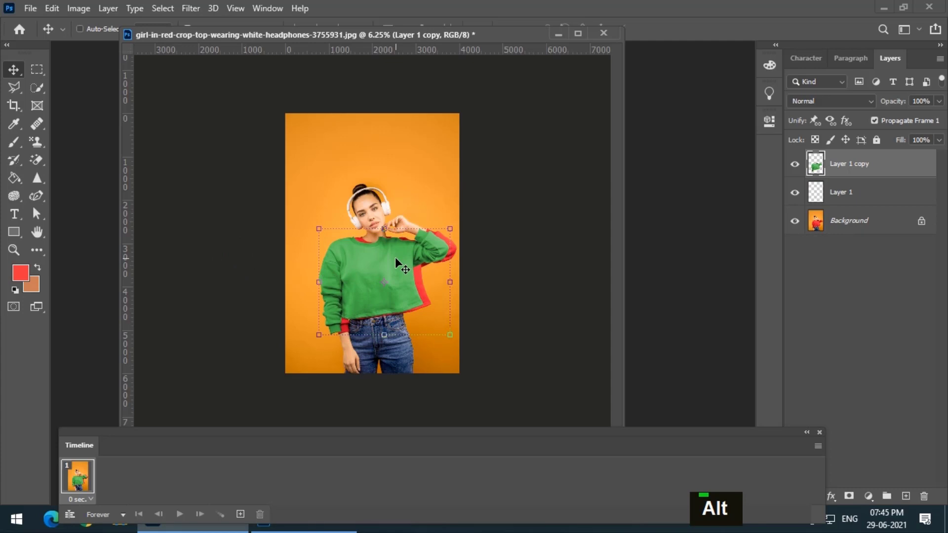
Recolor the Layer 1 copy sweatshirt blue using Hue/Saturation with Colorize enabled, hue 219 and saturation about 49
{"action": "left_click", "coordinate": [85, 9]}
{"action": "mouse_move", "coordinate": [104, 46]}
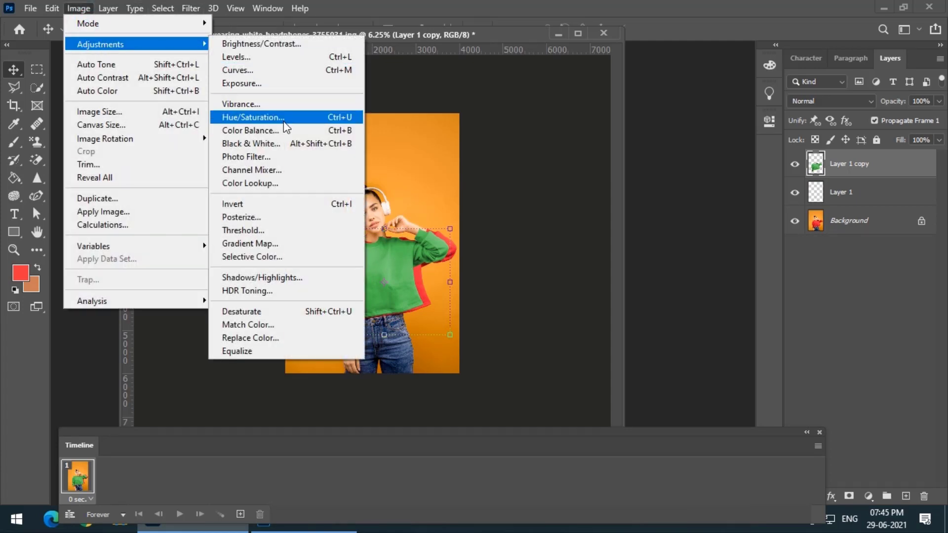
{"action": "left_click", "coordinate": [253, 117]}
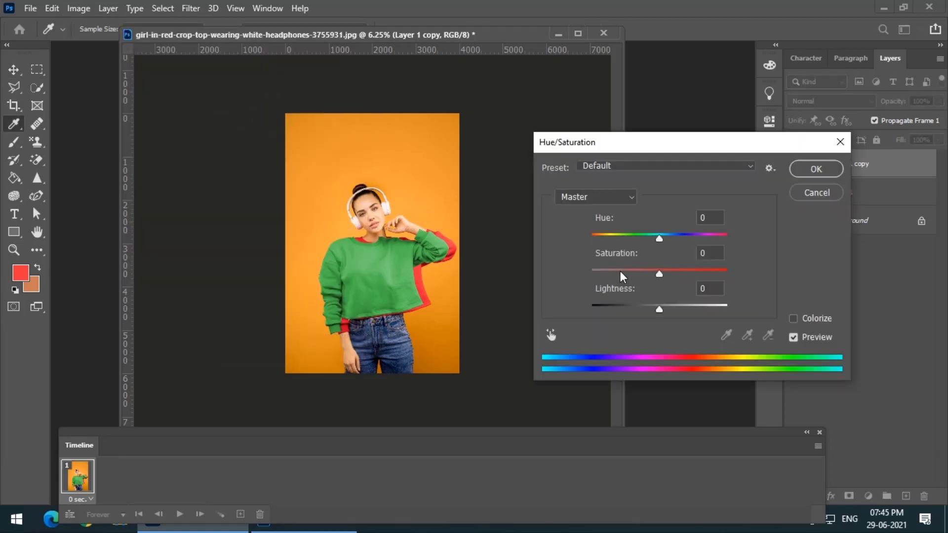
{"action": "left_click", "coordinate": [793, 318]}
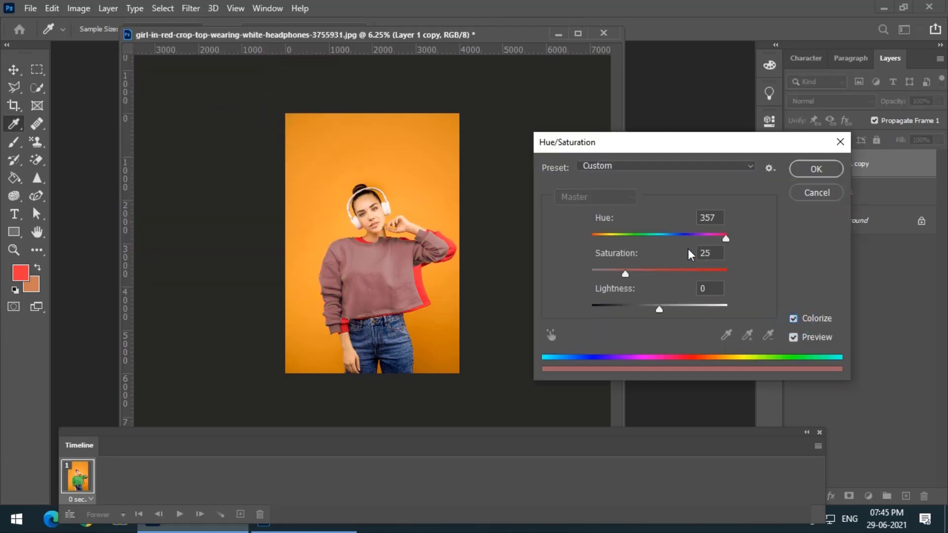
{"action": "left_click_drag", "start_coordinate": [723, 237], "coordinate": [673, 238]}
{"action": "left_click_drag", "start_coordinate": [624, 272], "coordinate": [659, 274]}
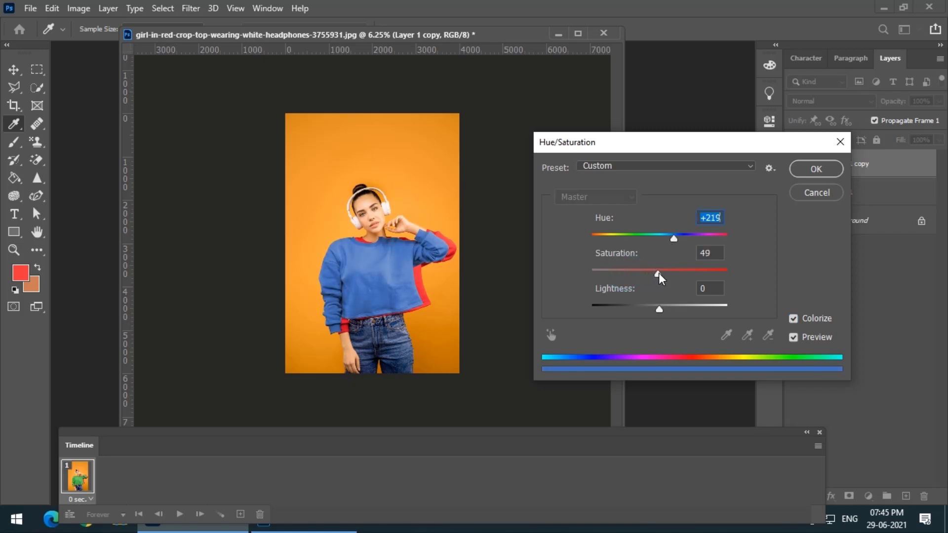
{"action": "left_click", "coordinate": [804, 171]}
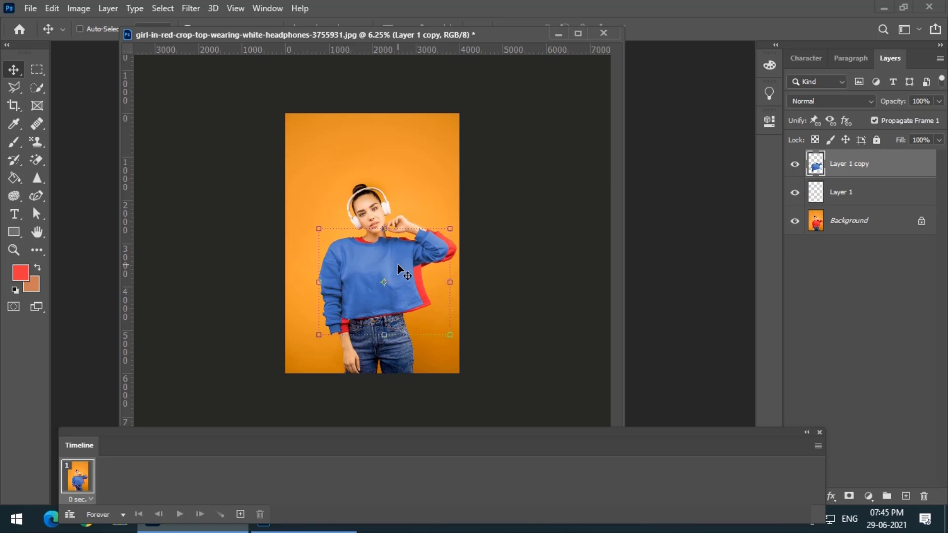
Move the blue sweatshirt off the photo's right side and place a duplicate just outside the photo's lower-left corner
{"action": "left_click_drag", "start_coordinate": [379, 265], "coordinate": [536, 253]}
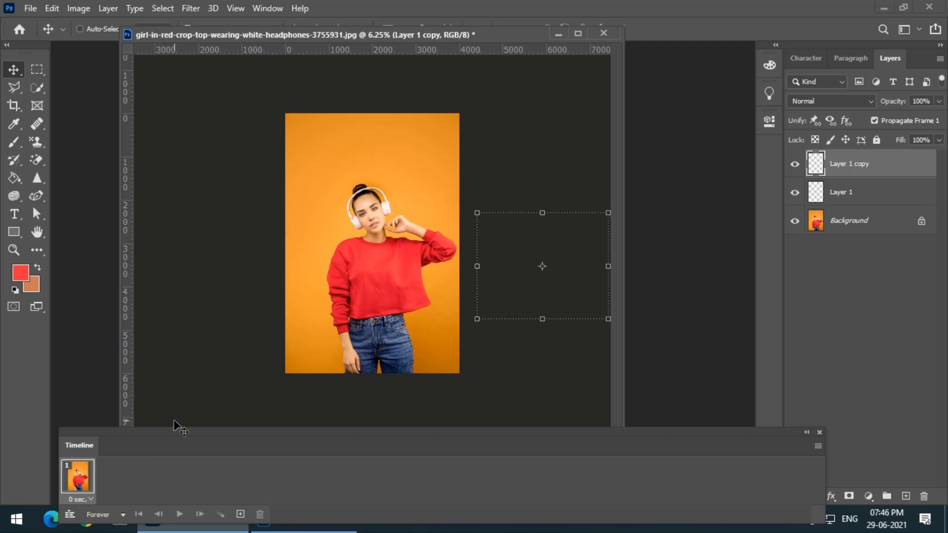
{"action": "key", "text": "alt"}
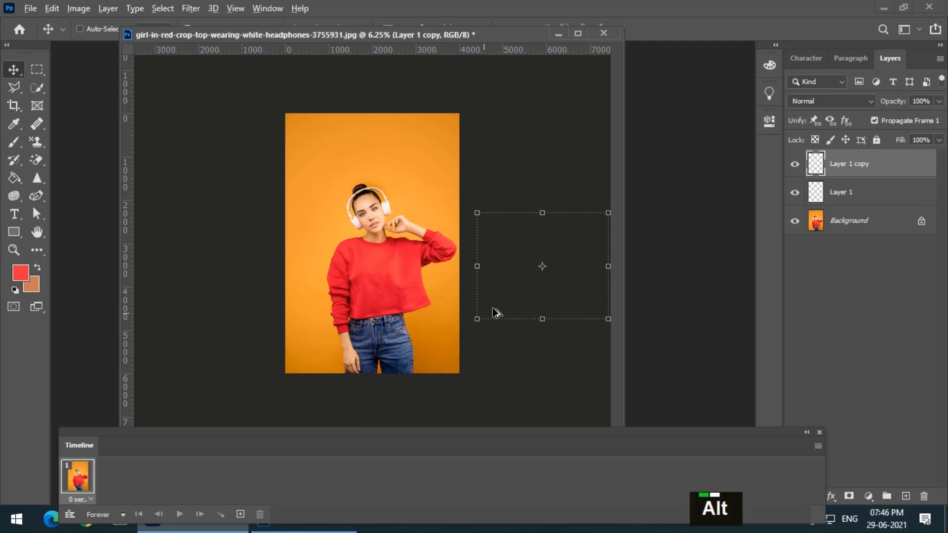
{"action": "left_click_drag", "start_coordinate": [518, 292], "coordinate": [224, 393]}
{"action": "key", "text": "ctrl+minus"}
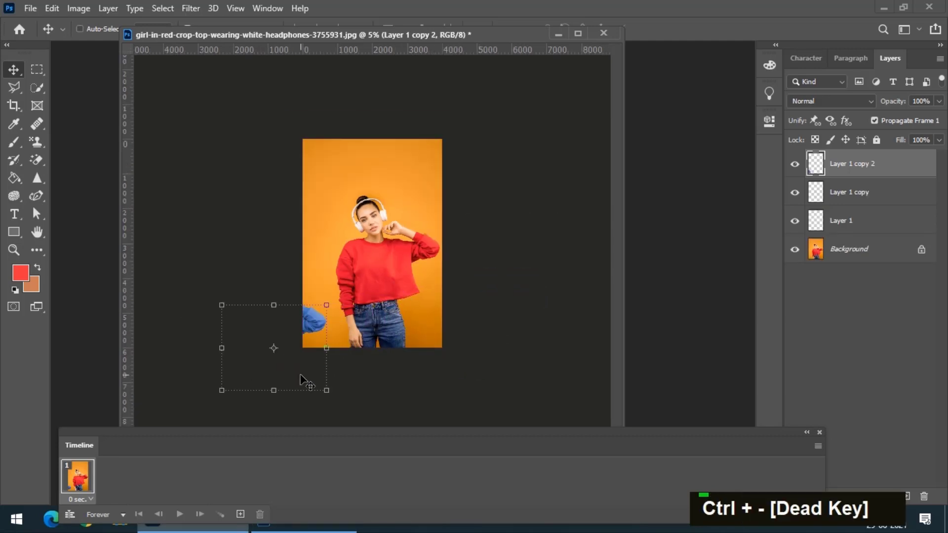
{"action": "left_click_drag", "start_coordinate": [298, 366], "coordinate": [267, 388]}
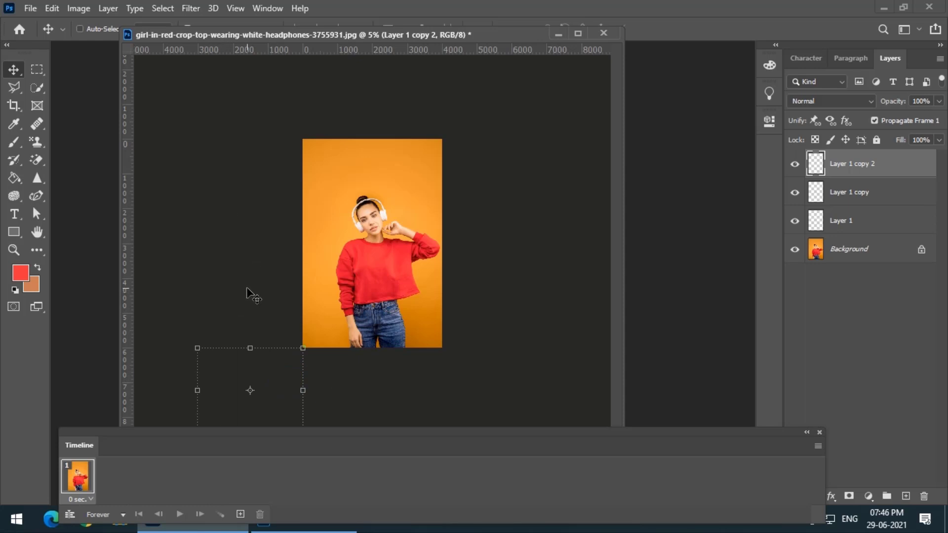
Move the duplicated blue sweatshirt onto the photo, over the girl, and reposition the document window below the options bar
{"action": "scroll", "coordinate": [252, 276], "scroll_direction": "down", "scroll_amount": 2}
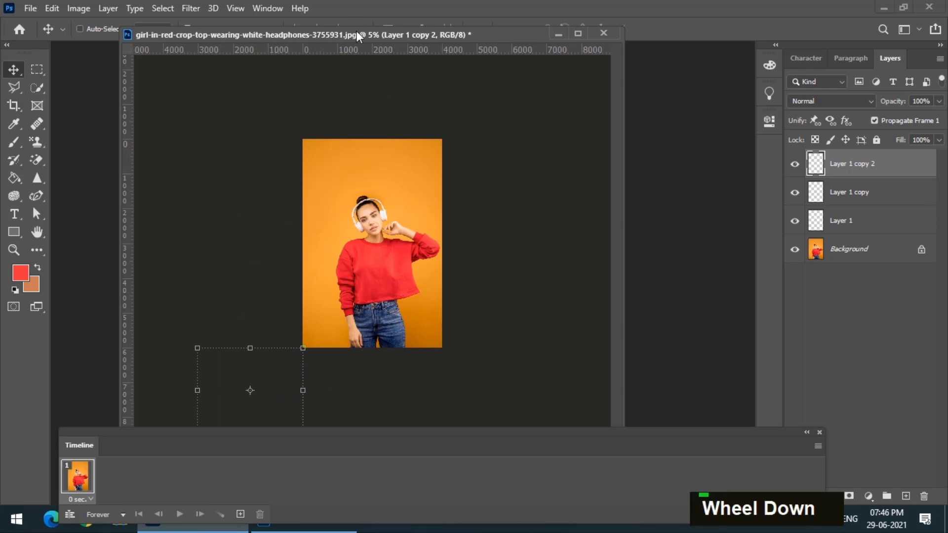
{"action": "left_click_drag", "start_coordinate": [357, 31], "coordinate": [363, 19]}
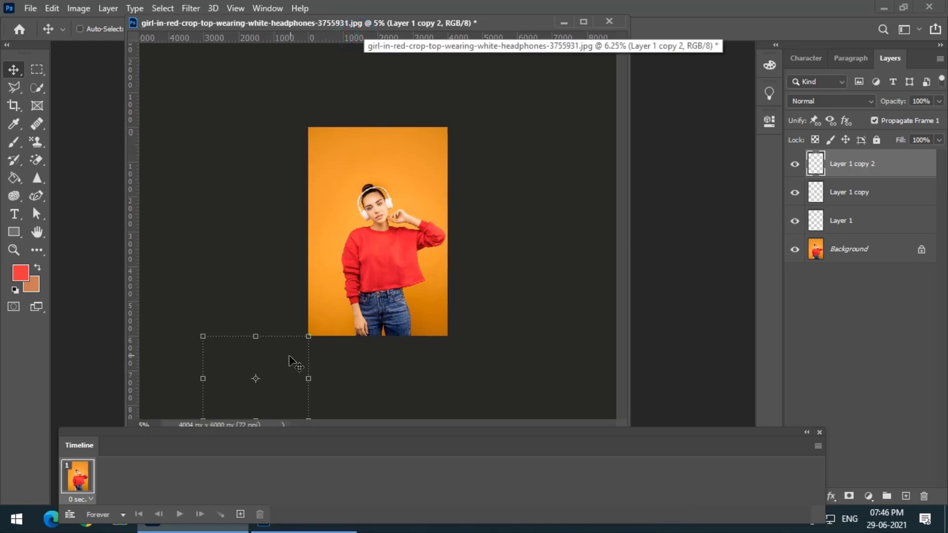
{"action": "left_click_drag", "start_coordinate": [288, 354], "coordinate": [398, 262]}
{"action": "left_click_drag", "start_coordinate": [221, 23], "coordinate": [221, 56]}
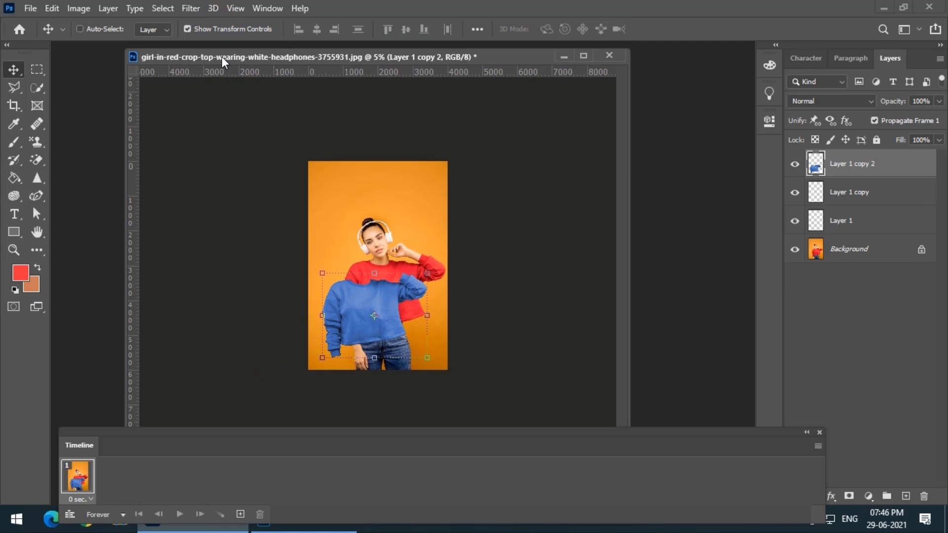
Recolor the Layer 1 copy 2 sweatshirt purple using Hue/Saturation with Colorize enabled, hue 285 and saturation 54
{"action": "left_click", "coordinate": [88, 8]}
{"action": "mouse_move", "coordinate": [118, 45]}
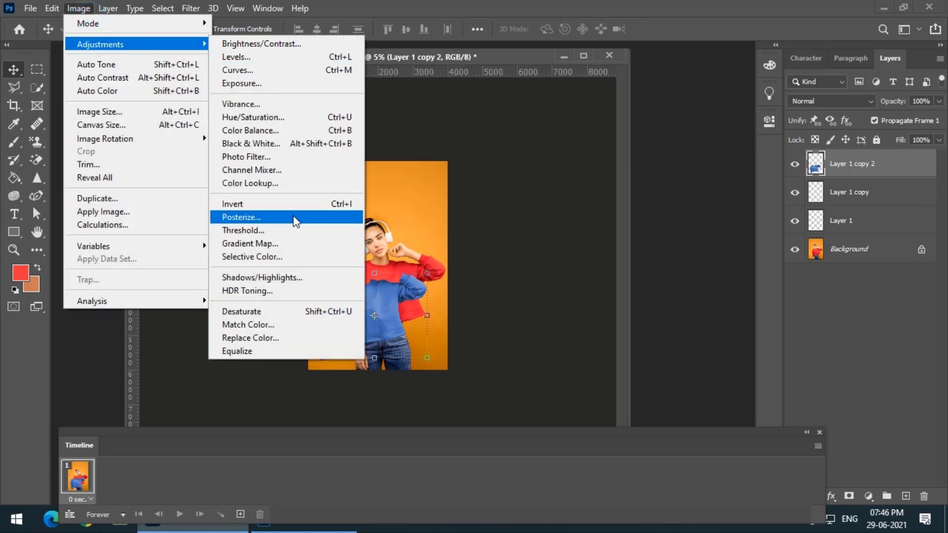
{"action": "left_click", "coordinate": [264, 117]}
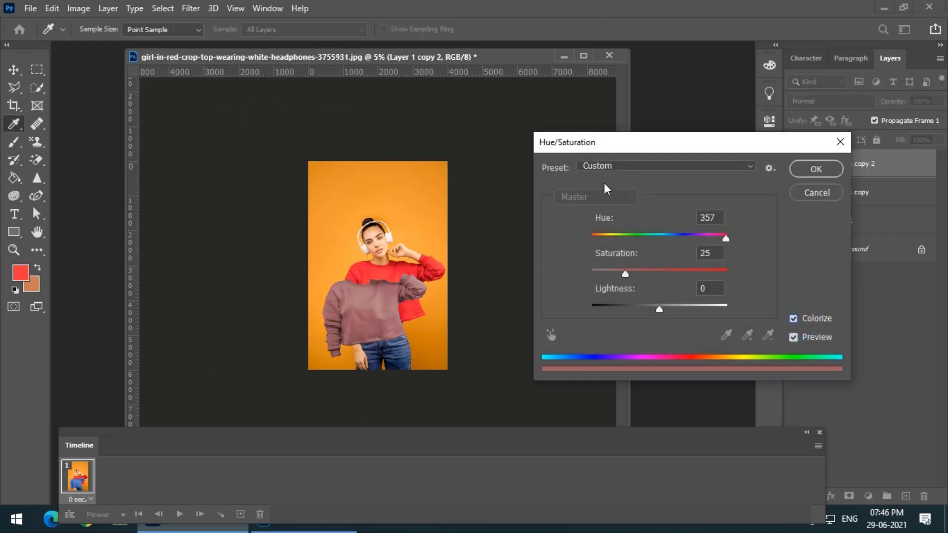
{"action": "left_click_drag", "start_coordinate": [589, 143], "coordinate": [585, 137]}
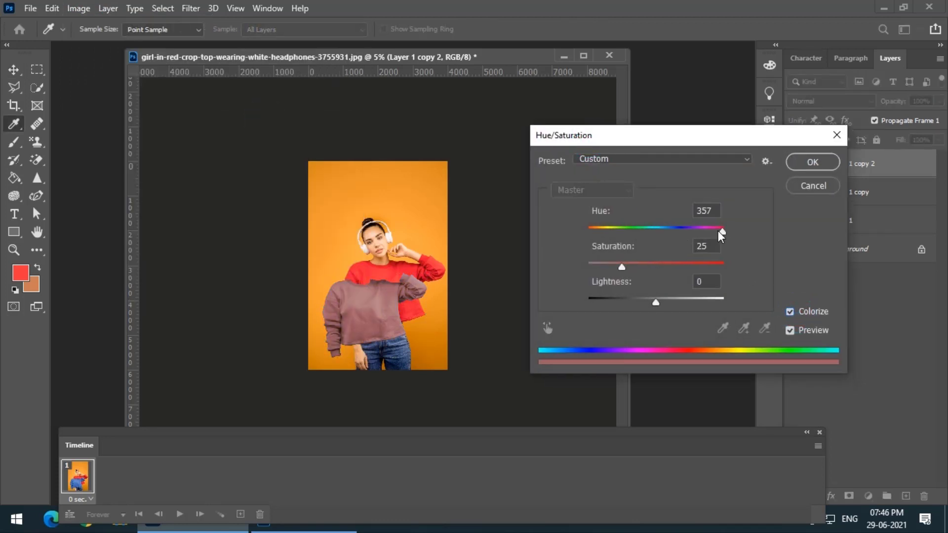
{"action": "left_click_drag", "start_coordinate": [722, 231], "coordinate": [696, 232]}
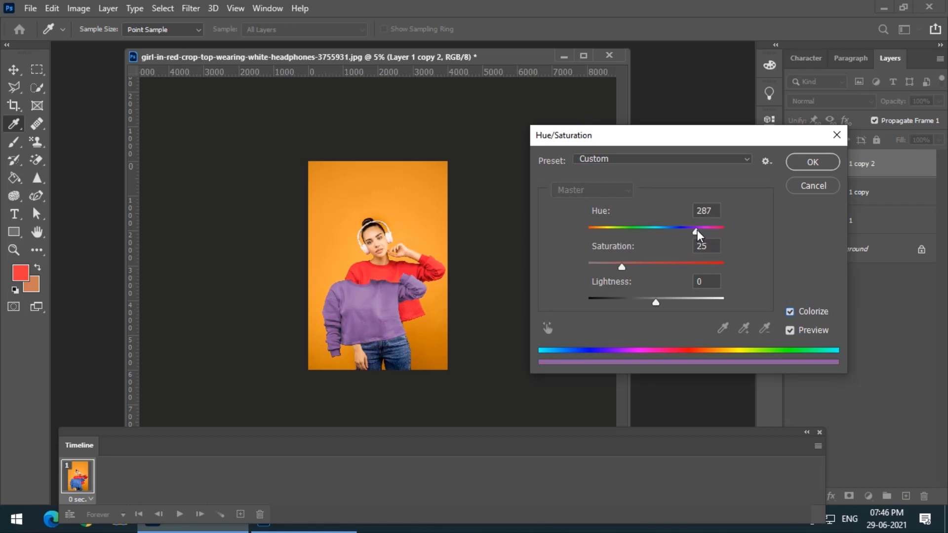
{"action": "left_click_drag", "start_coordinate": [692, 230], "coordinate": [695, 230]}
{"action": "left_click_drag", "start_coordinate": [634, 267], "coordinate": [660, 266]}
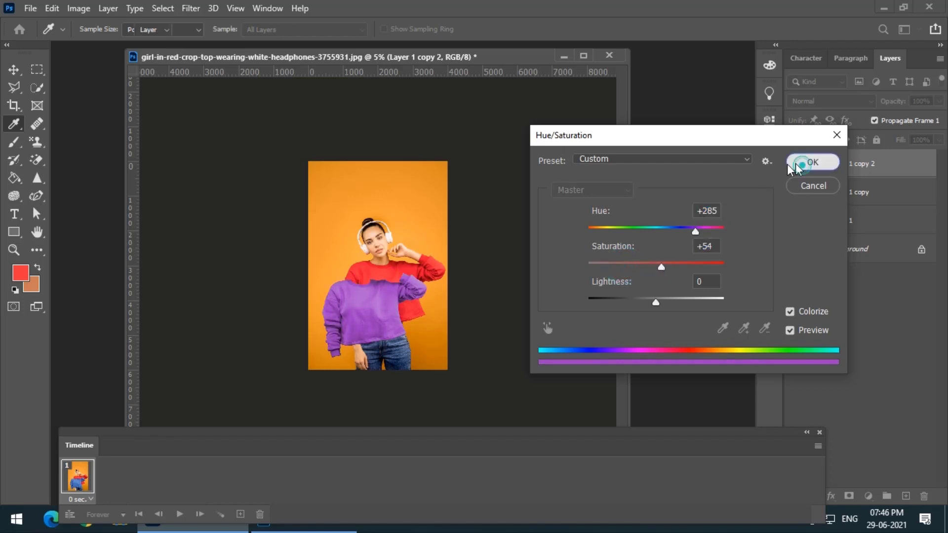
{"action": "left_click", "coordinate": [813, 162]}
Move the purple sweatshirt outside the photo and place a duplicate of it over the girl
{"action": "key", "text": "v"}
{"action": "left_click_drag", "start_coordinate": [371, 309], "coordinate": [397, 287]}
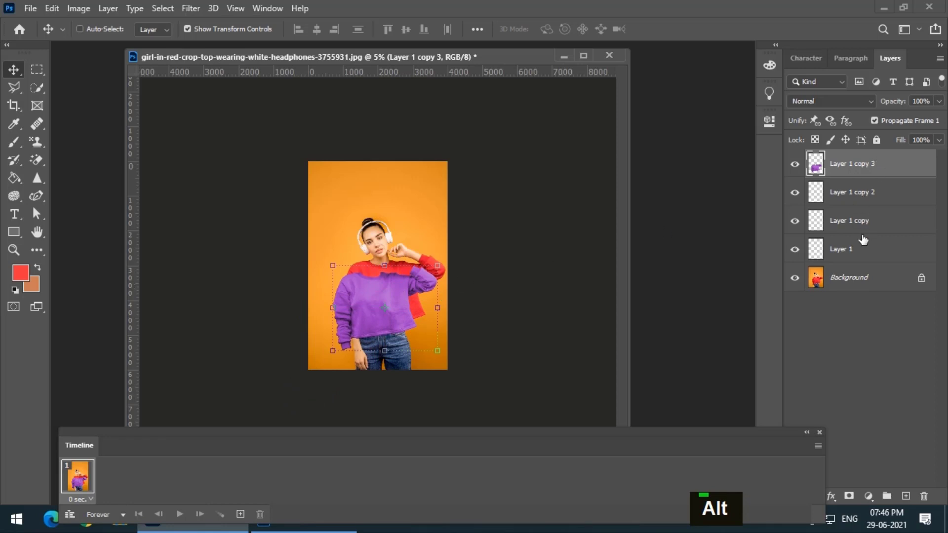
Recolor the Layer 1 copy 3 sweatshirt orange using Hue/Saturation with Colorize enabled, hue 20 and saturation 61
{"action": "left_click", "coordinate": [79, 8]}
{"action": "mouse_move", "coordinate": [118, 46]}
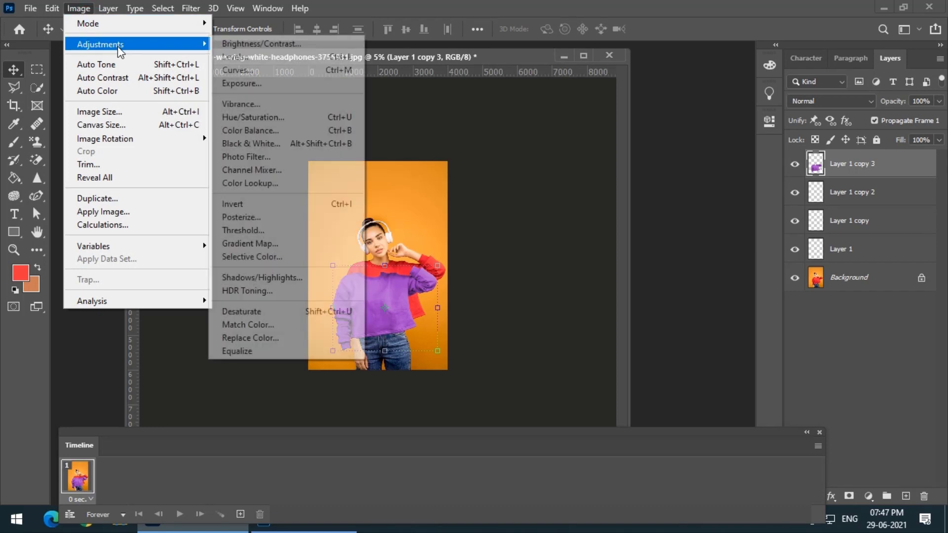
{"action": "left_click", "coordinate": [296, 118]}
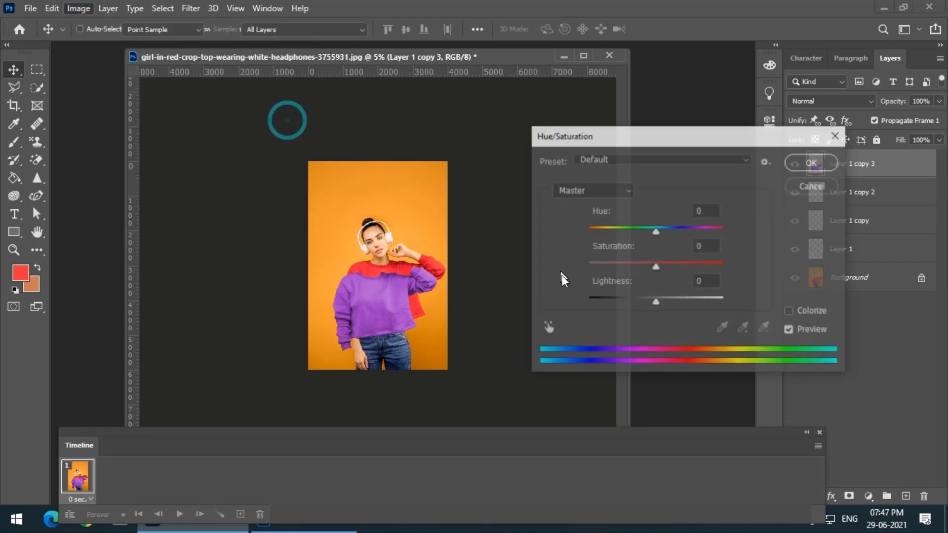
{"action": "left_click", "coordinate": [789, 312]}
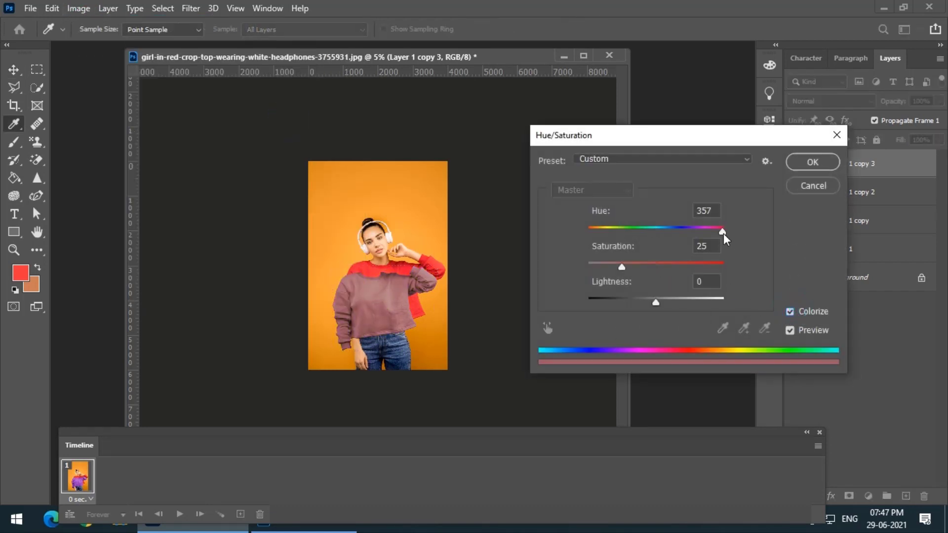
{"action": "left_click_drag", "start_coordinate": [723, 231], "coordinate": [597, 232]}
{"action": "left_click_drag", "start_coordinate": [622, 267], "coordinate": [671, 266]}
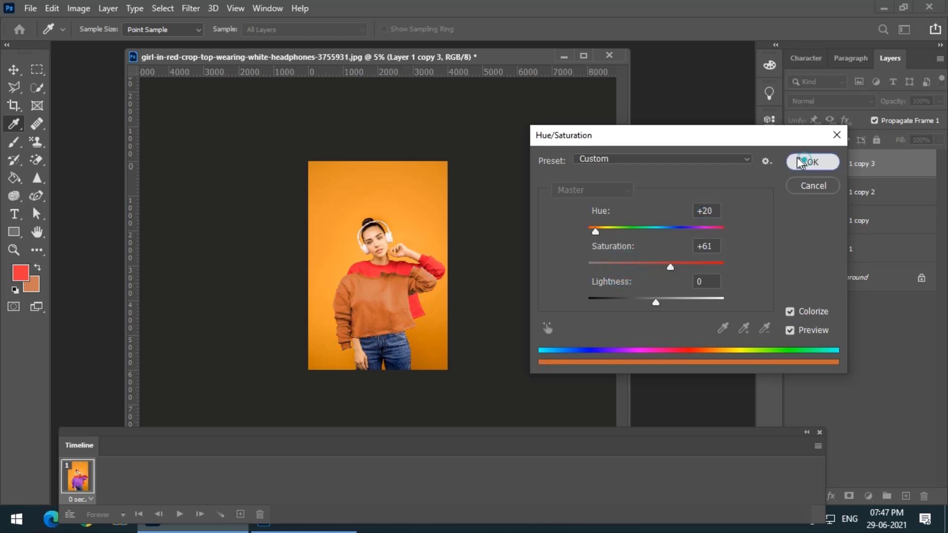
{"action": "left_click", "coordinate": [801, 163]}
Move the orange sweatshirt outside the photo and place a duplicate of it over the girl's face and chest
{"action": "key", "text": "v"}
{"action": "left_click_drag", "start_coordinate": [389, 294], "coordinate": [416, 253]}
{"action": "key", "text": "alt"}
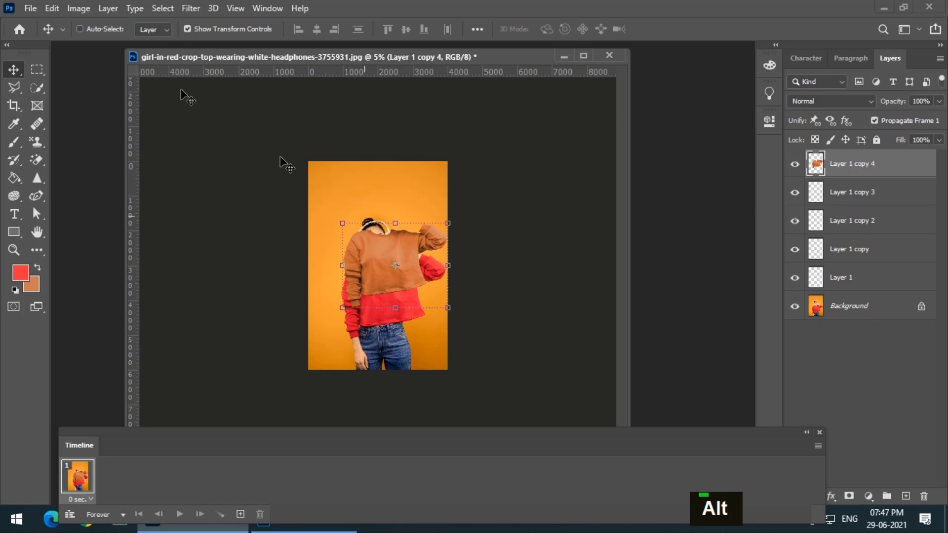
Recolor the Layer 1 copy 4 sweatshirt yellow using Hue/Saturation with Colorize enabled, hue 50 and saturation 72
{"action": "left_click", "coordinate": [68, 9]}
{"action": "mouse_move", "coordinate": [82, 44]}
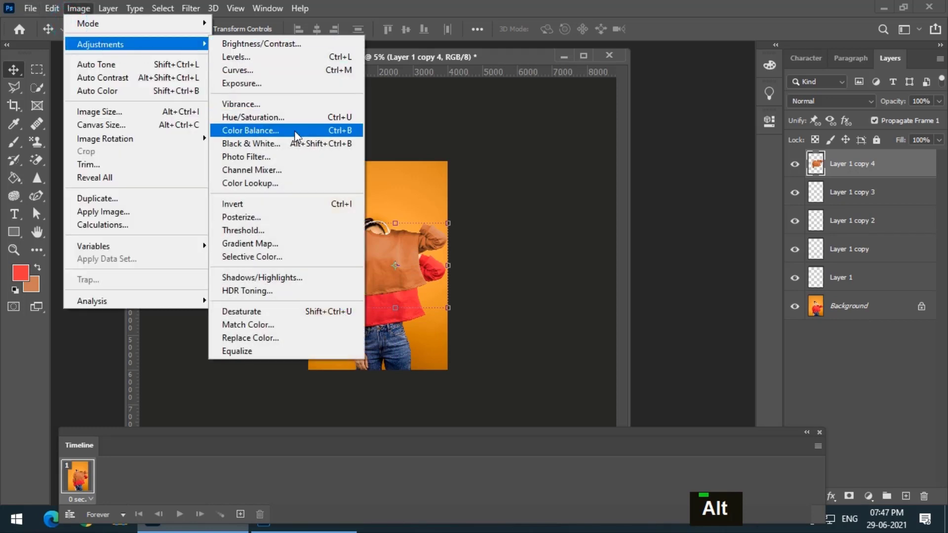
{"action": "left_click", "coordinate": [288, 118]}
{"action": "left_click", "coordinate": [791, 312]}
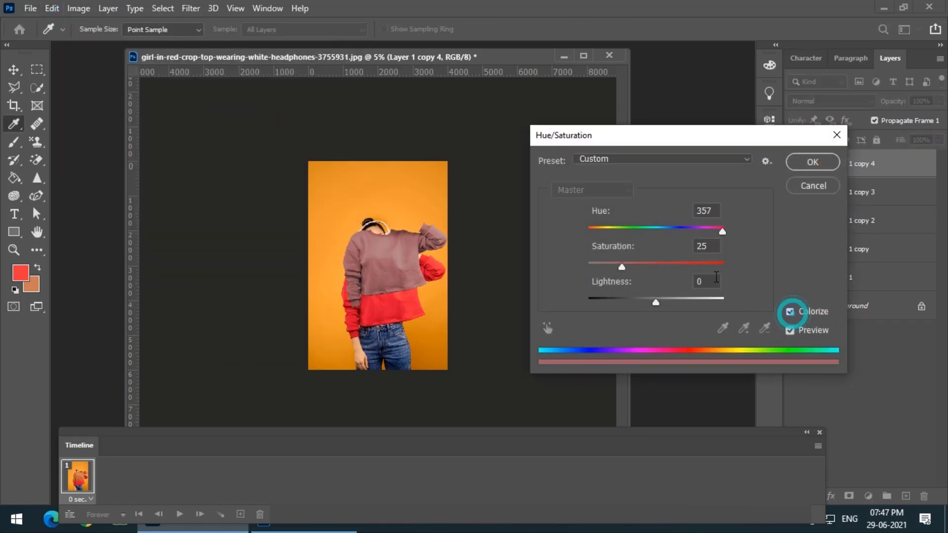
{"action": "left_click_drag", "start_coordinate": [719, 231], "coordinate": [607, 231]}
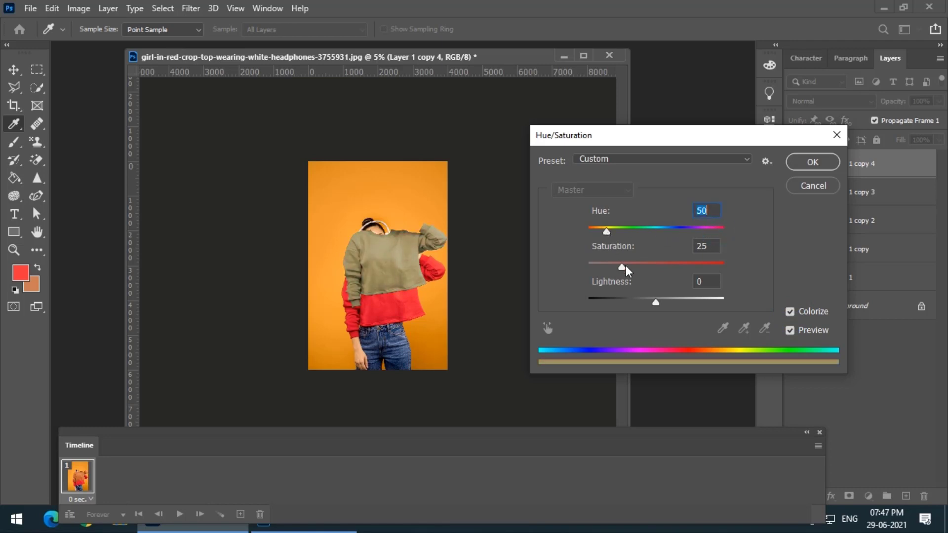
{"action": "left_click_drag", "start_coordinate": [623, 267], "coordinate": [677, 266]}
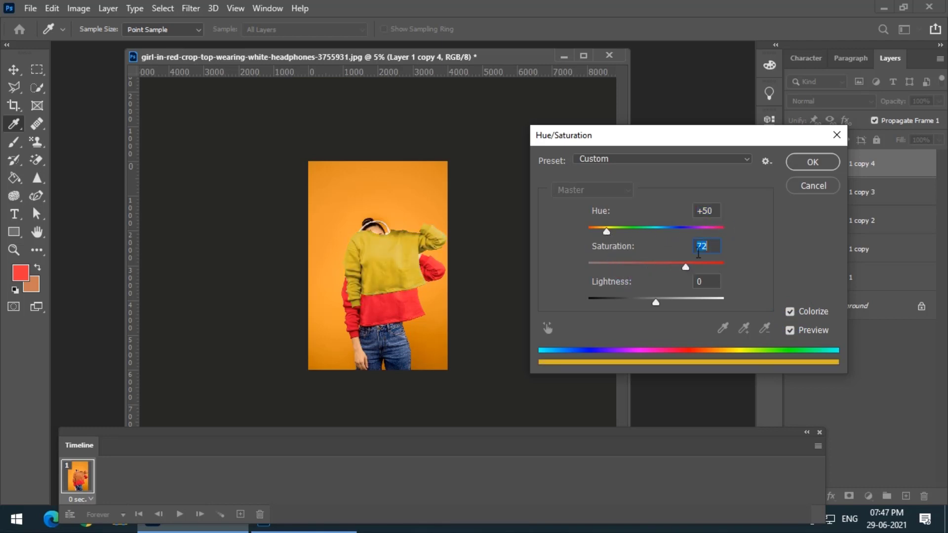
{"action": "left_click", "coordinate": [812, 162]}
Move the yellow sweatshirt outside the photo near its lower-right corner, and raise the Timeline slightly
{"action": "key", "text": "v"}
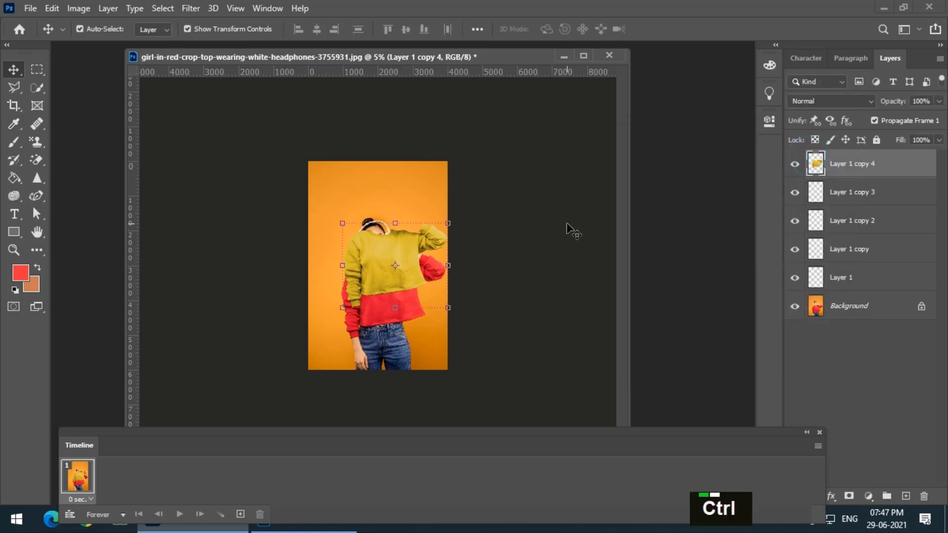
{"action": "key", "text": "ctrl+minus"}
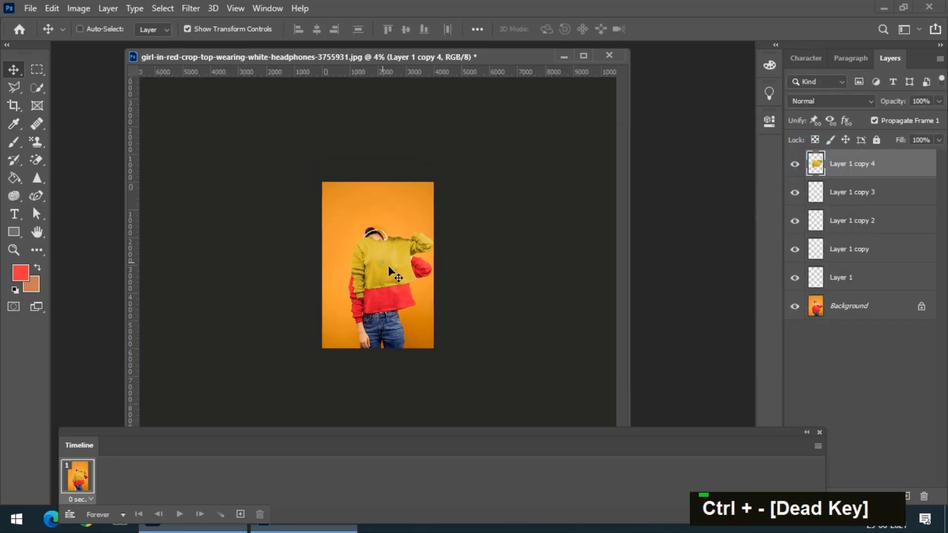
{"action": "left_click_drag", "start_coordinate": [413, 265], "coordinate": [491, 333]}
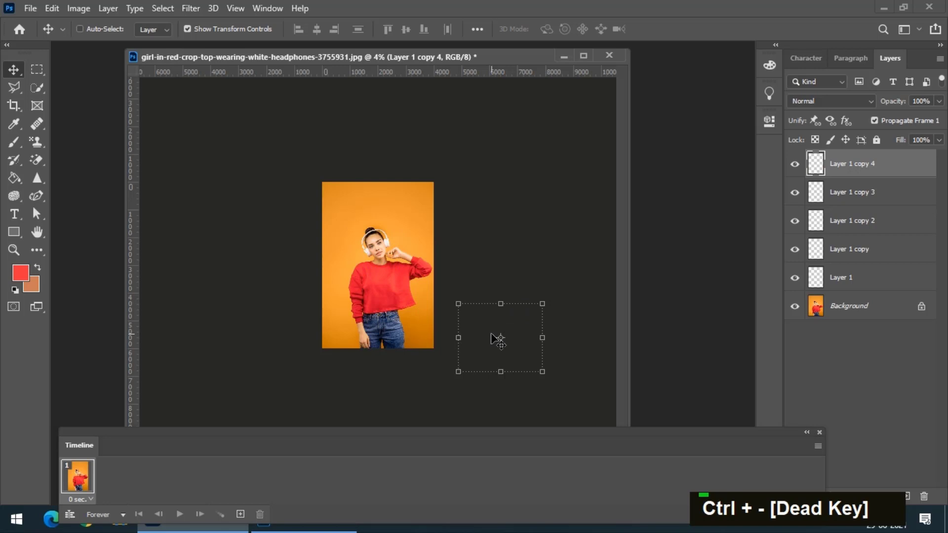
{"action": "key", "text": "ctrl+equal"}
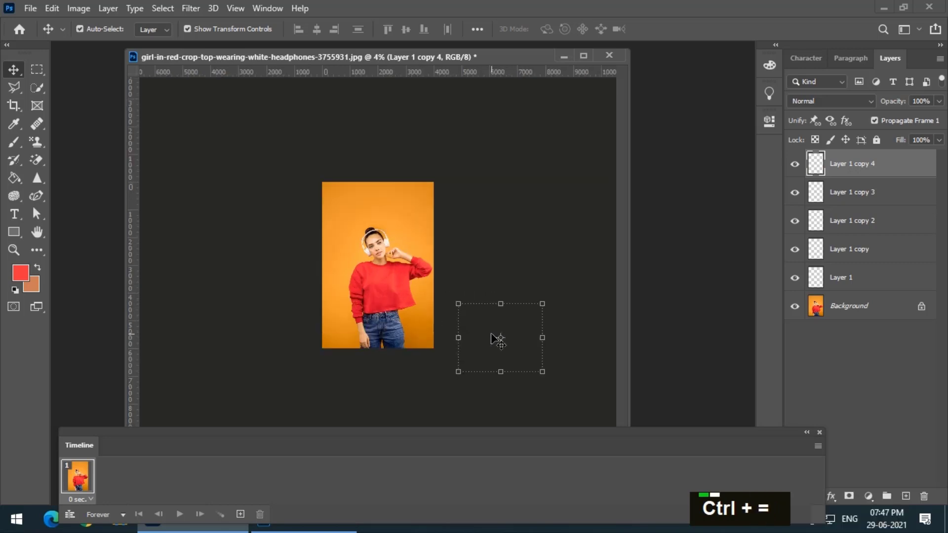
{"action": "left_click_drag", "start_coordinate": [341, 434], "coordinate": [344, 415]}
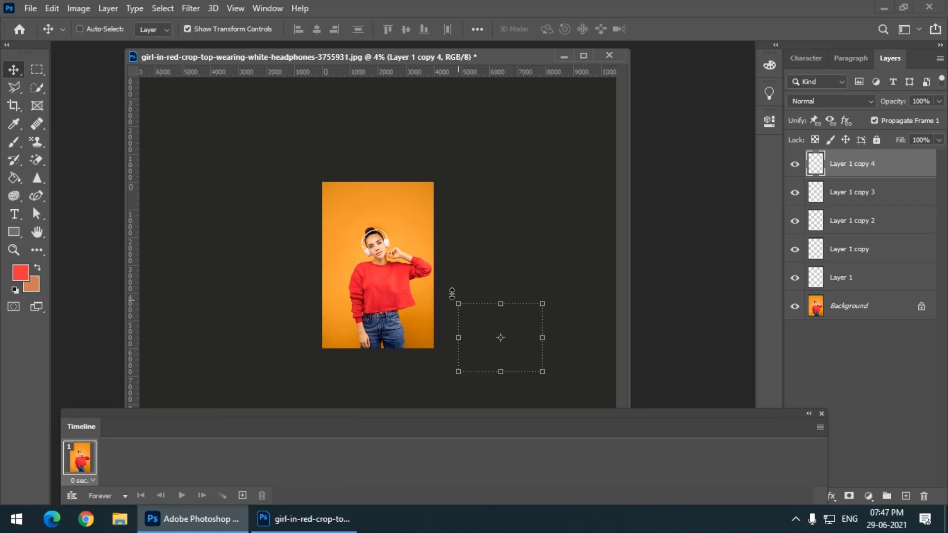
Add a second animation frame and move the green Layer 1 sweatshirt from outside the photo onto the girl's red one
{"action": "key", "text": "ctrl"}
{"action": "key", "text": "ctrl+equal"}
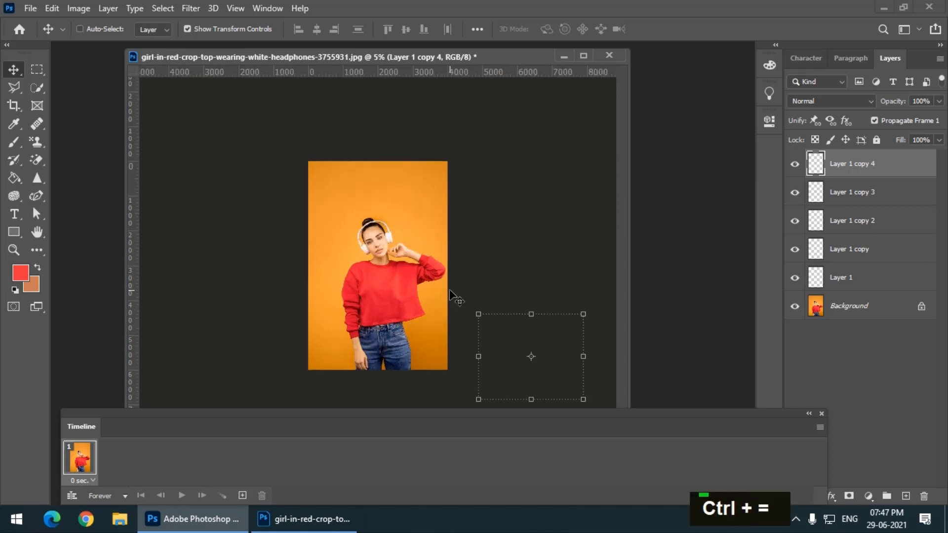
{"action": "left_click", "coordinate": [242, 496]}
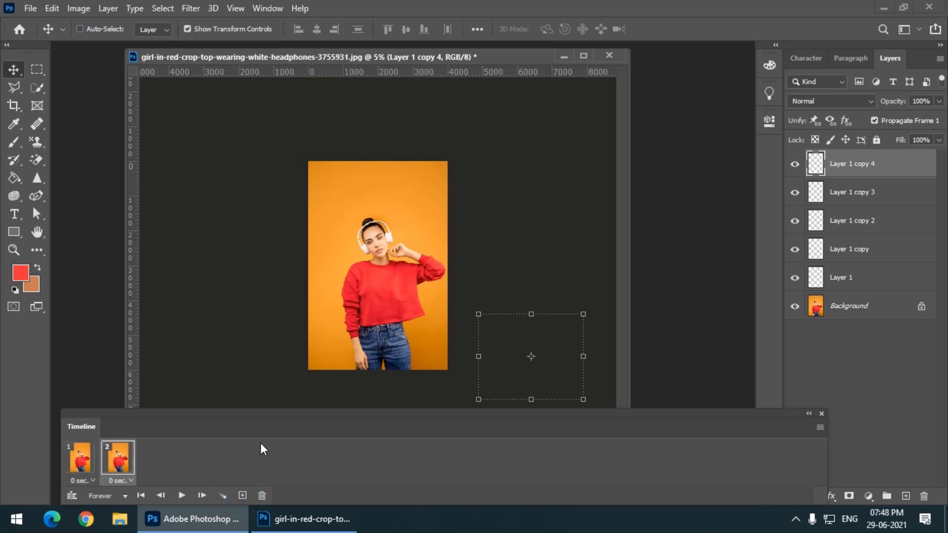
{"action": "left_click_drag", "start_coordinate": [249, 418], "coordinate": [249, 409]}
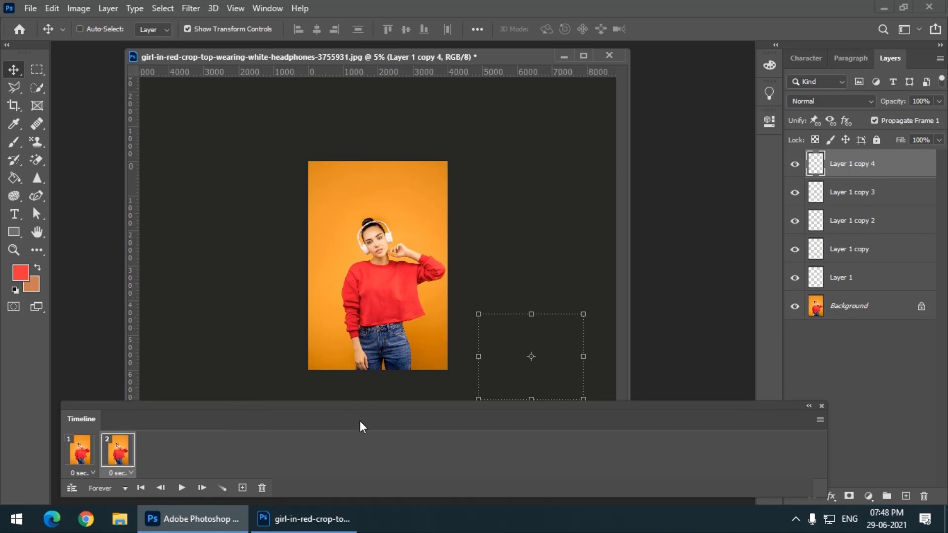
{"action": "left_click", "coordinate": [881, 277]}
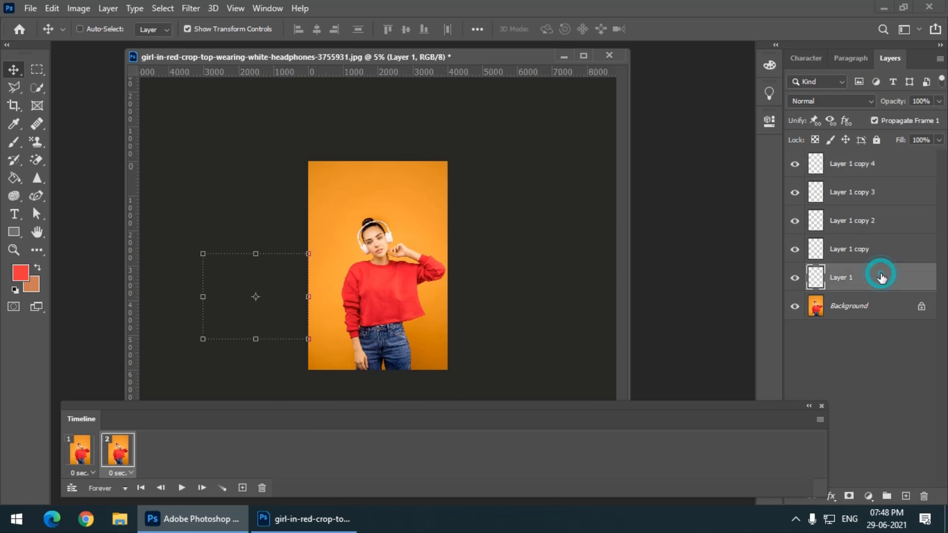
{"action": "left_click_drag", "start_coordinate": [271, 304], "coordinate": [409, 303]}
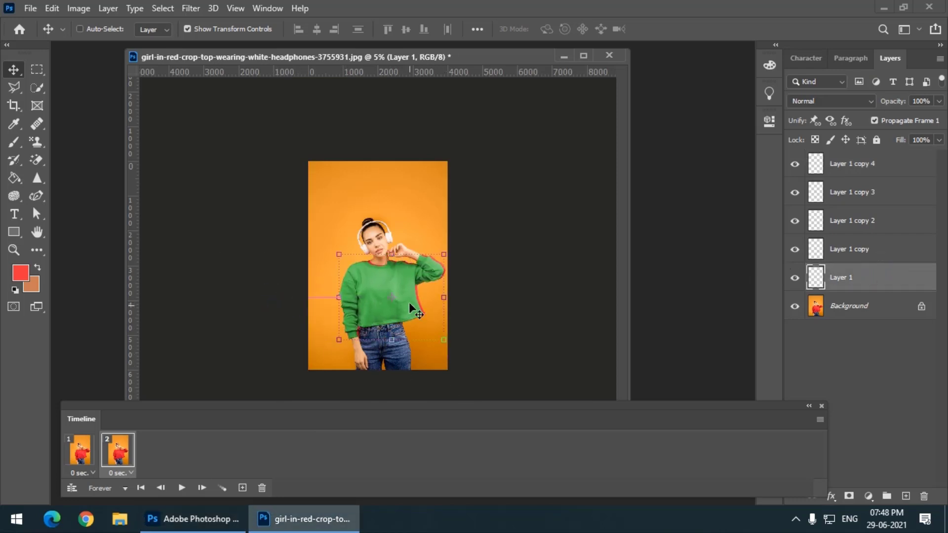
Nudge the green sweatshirt to the right and slightly up to roughly cover the red sweatshirt's edges
{"action": "key", "text": "ctrl+equal"}
{"action": "key", "text": "ctrl+equal"}
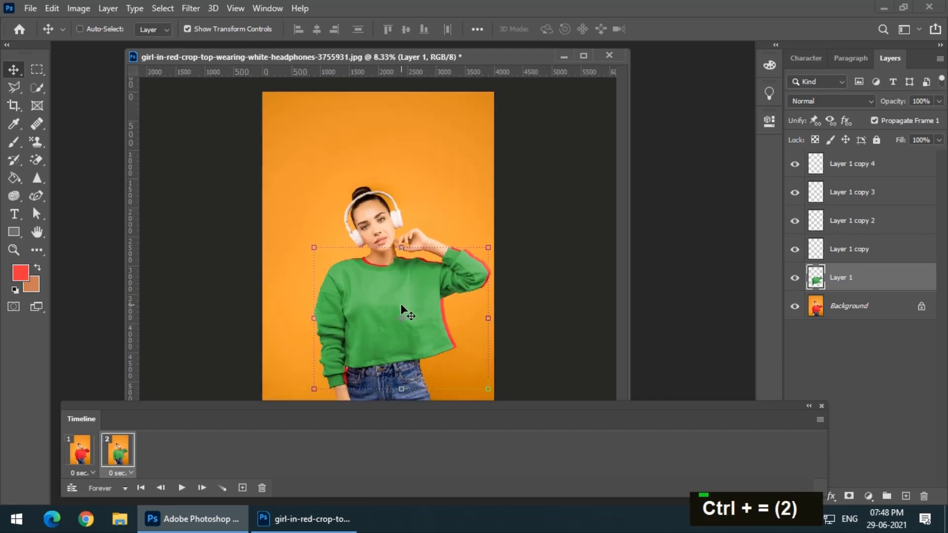
{"action": "key", "text": "Right"}
{"action": "key", "text": "Right"}
{"action": "key", "text": "Right"}
{"action": "key", "text": "Right"}
{"action": "key", "text": "Right"}
{"action": "key", "text": "Right"}
{"action": "key", "text": "Up"}
{"action": "key", "text": "Up"}
{"action": "key", "text": "Right"}
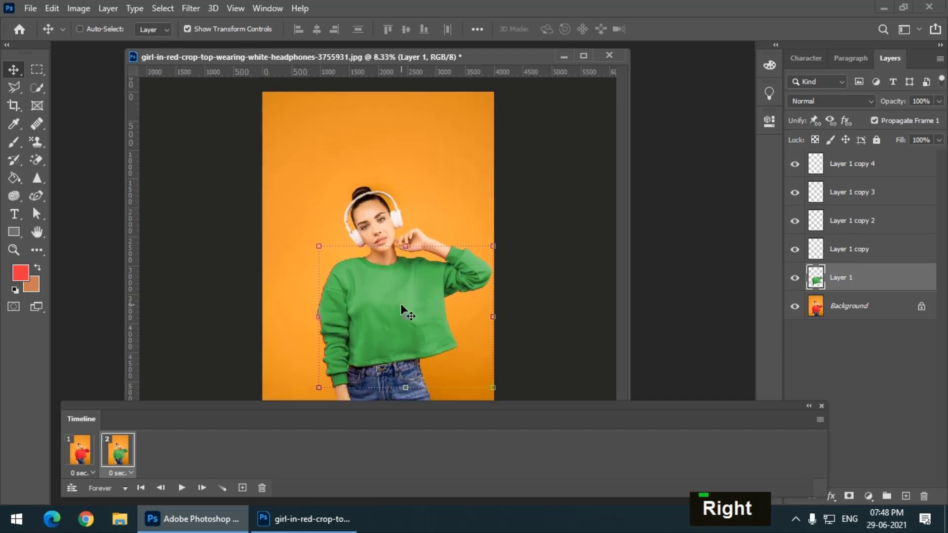
{"action": "key", "text": "Down"}
{"action": "key", "text": "Left"}
{"action": "key", "text": "Down"}
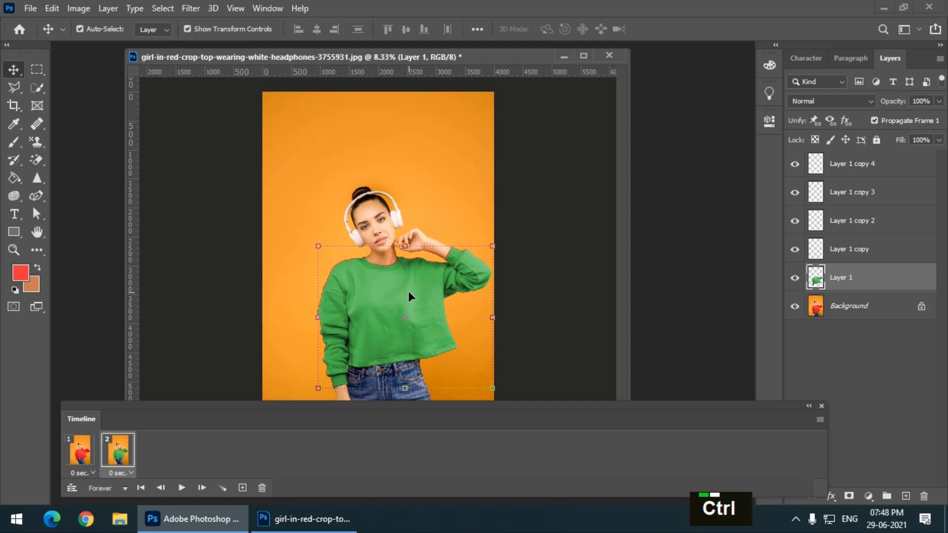
Fine-tune the green sweatshirt's position at close range, nudging it left and down until no red edge shows
{"action": "key", "text": "ctrl+equal"}
{"action": "key", "text": "ctrl+equal"}
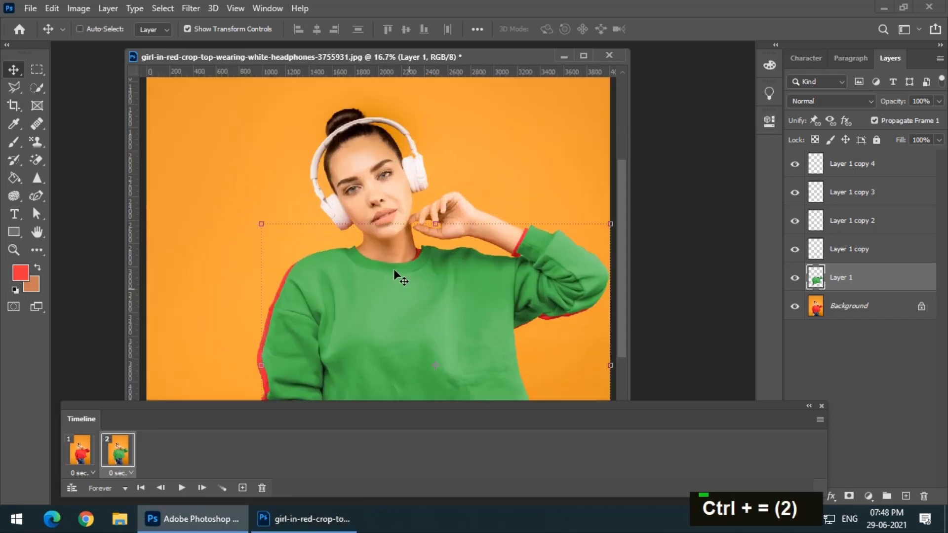
{"action": "scroll", "coordinate": [380, 241], "scroll_direction": "down", "scroll_amount": 5}
{"action": "key", "text": "Left"}
{"action": "key", "text": "Left"}
{"action": "key", "text": "Left"}
{"action": "key", "text": "Left"}
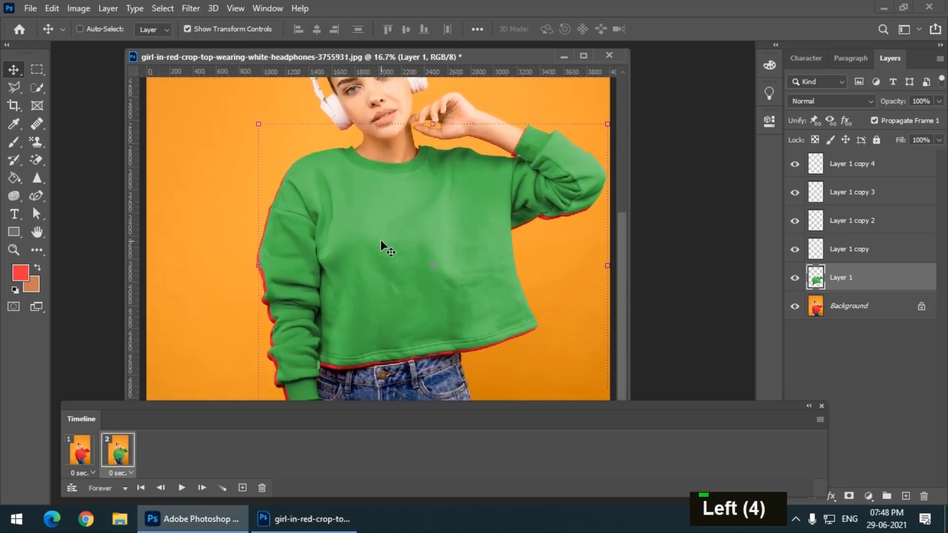
{"action": "key", "text": "Down"}
{"action": "key", "text": "Down"}
{"action": "key", "text": "Left"}
{"action": "key", "text": "Left"}
{"action": "key", "text": "Left"}
{"action": "key", "text": "Down"}
{"action": "key", "text": "Down"}
{"action": "key", "text": "Left"}
{"action": "key", "text": "Down"}
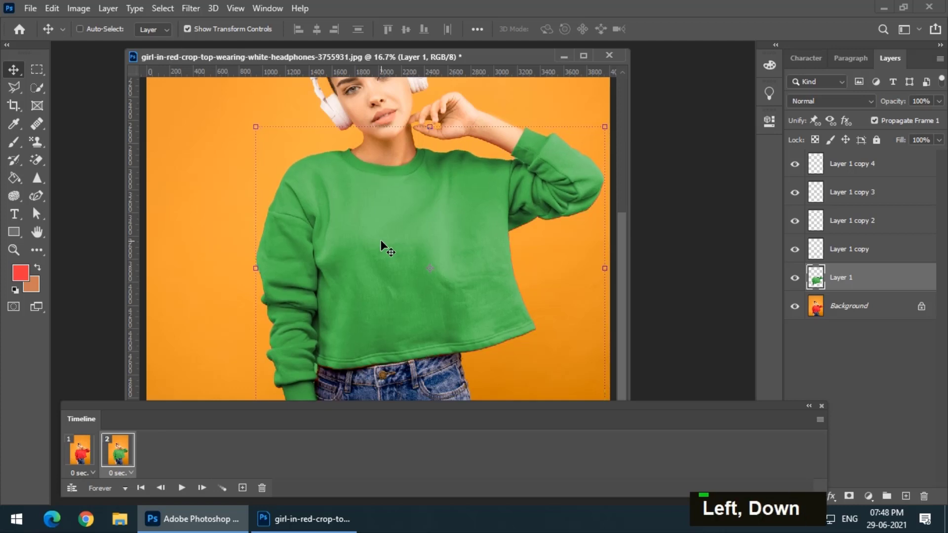
{"action": "key", "text": "Down"}
{"action": "key", "text": "Right"}
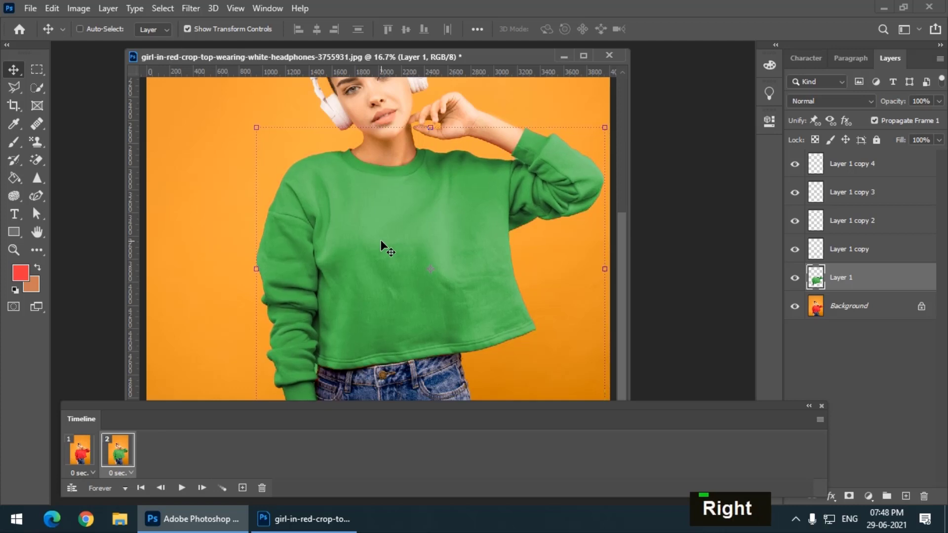
Add a third animation frame and place the blue Layer 1 copy sweatshirt exactly over the green one
{"action": "key", "text": "ctrl+minus"}
{"action": "key", "text": "ctrl+minus"}
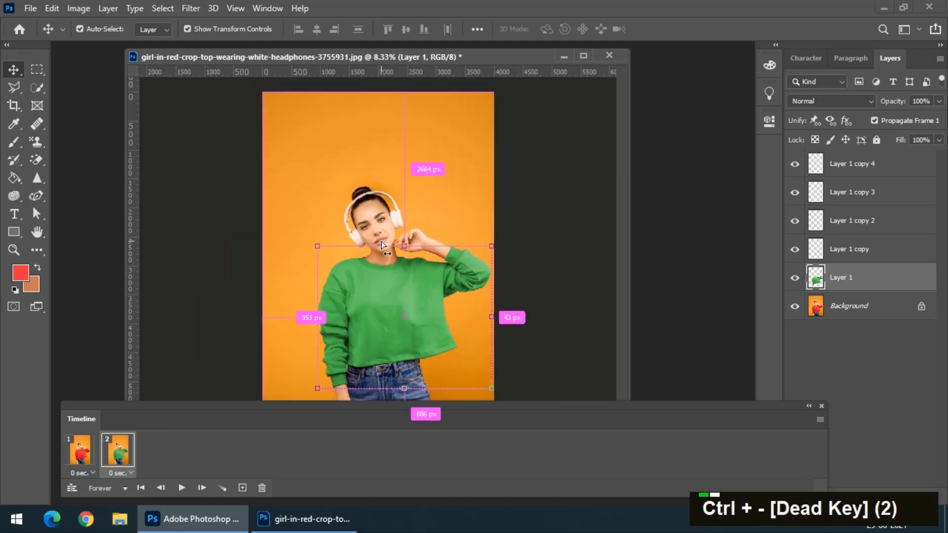
{"action": "key", "text": "ctrl+minus"}
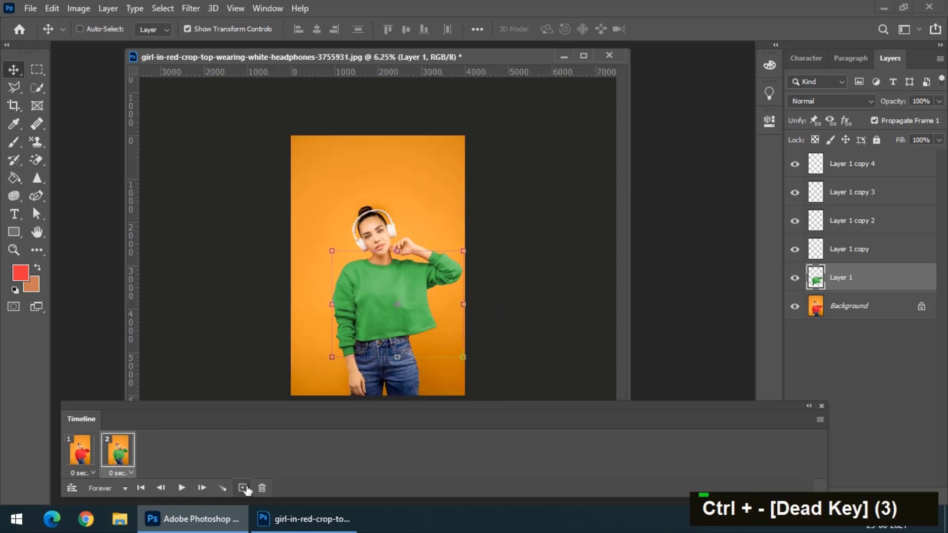
{"action": "left_click", "coordinate": [244, 487]}
{"action": "left_click", "coordinate": [846, 249]}
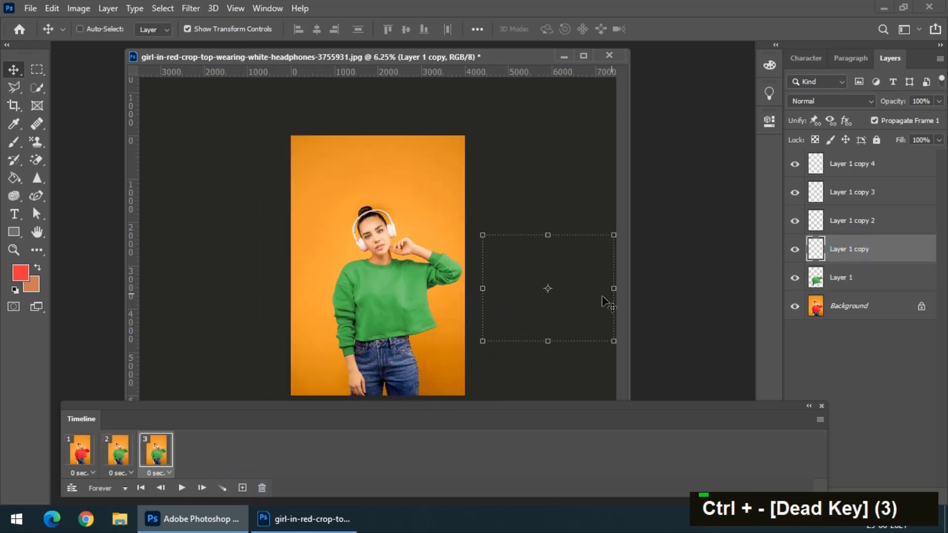
{"action": "left_click_drag", "start_coordinate": [574, 310], "coordinate": [424, 326]}
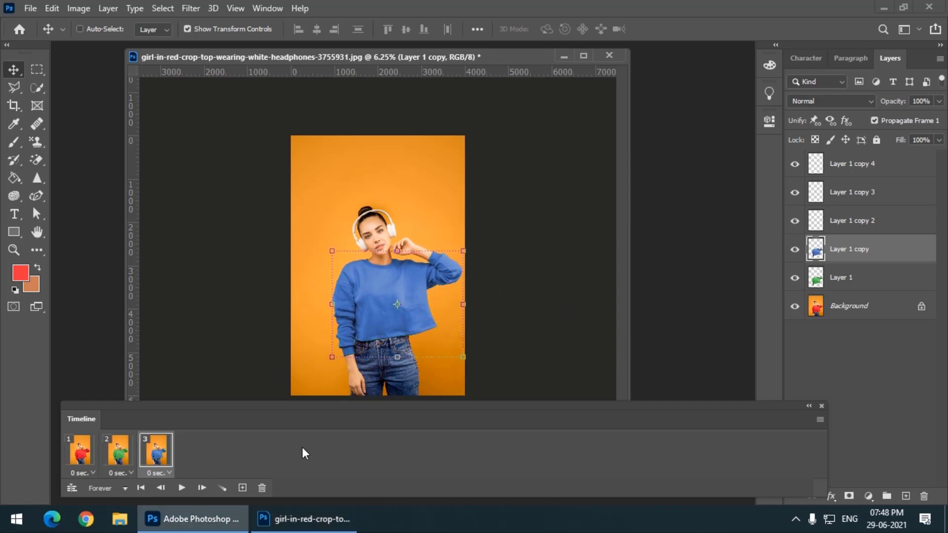
Add a fourth animation frame and place the purple Layer 1 copy 2 sweatshirt exactly over the blue one
{"action": "left_click", "coordinate": [242, 488]}
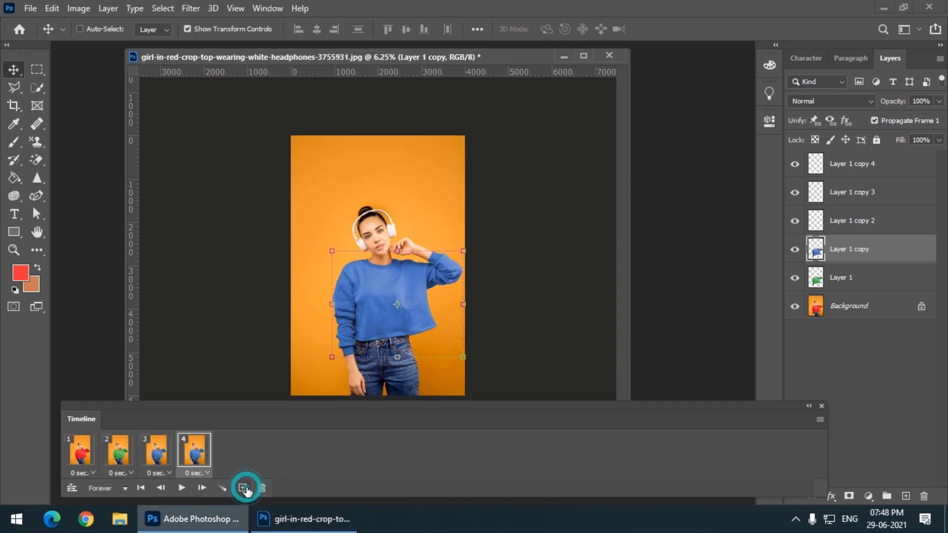
{"action": "left_click", "coordinate": [901, 222]}
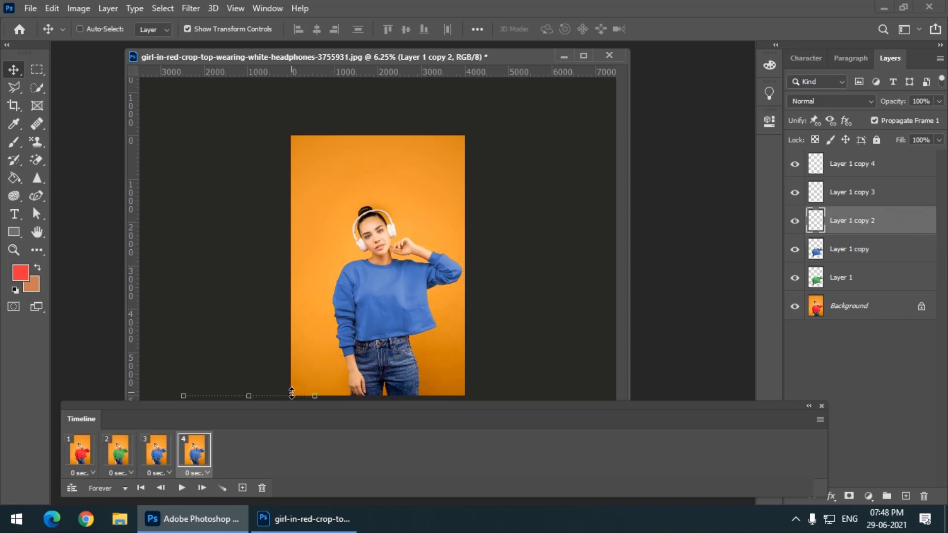
{"action": "left_click_drag", "start_coordinate": [318, 59], "coordinate": [323, 37]}
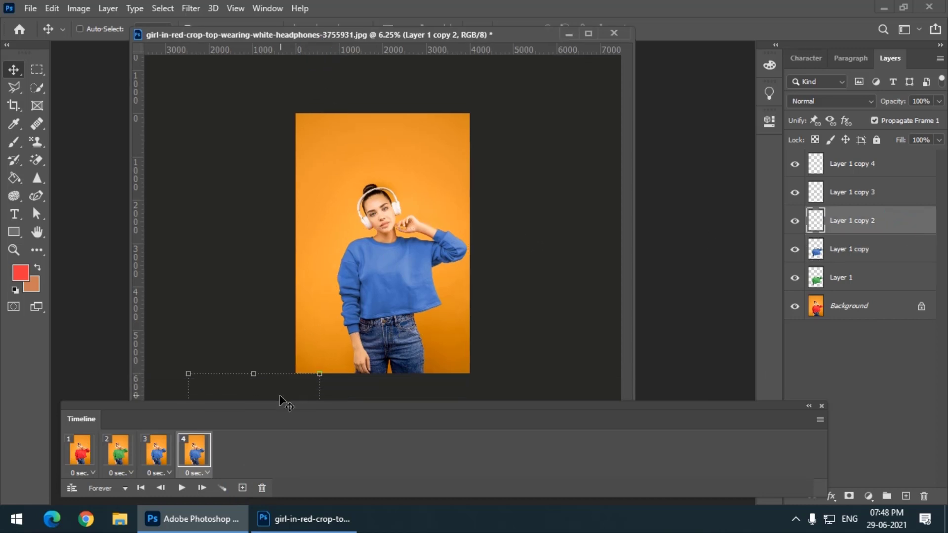
{"action": "left_click_drag", "start_coordinate": [280, 394], "coordinate": [428, 253]}
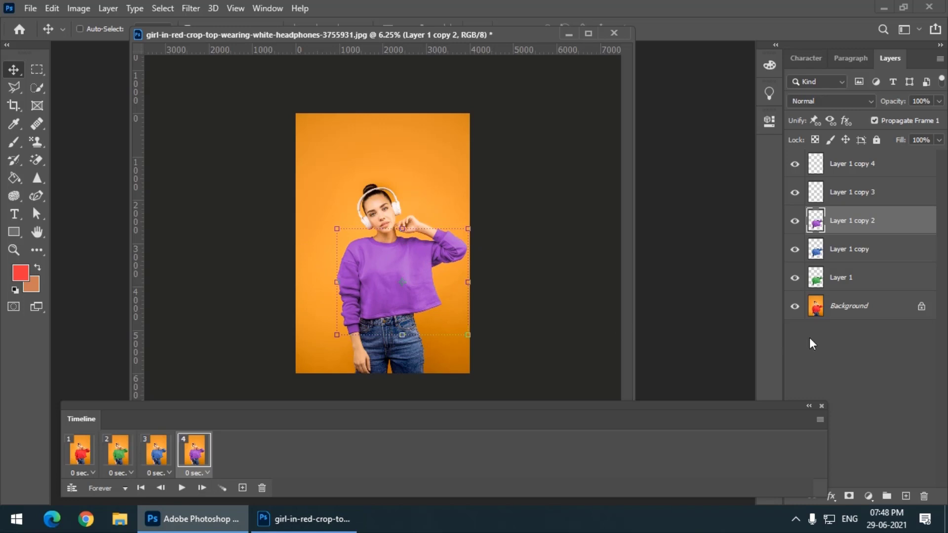
Add a fifth animation frame and place the orange Layer 1 copy 3 sweatshirt exactly over the purple one
{"action": "left_click", "coordinate": [243, 487]}
{"action": "left_click", "coordinate": [864, 192]}
{"action": "left_click_drag", "start_coordinate": [566, 380], "coordinate": [407, 250]}
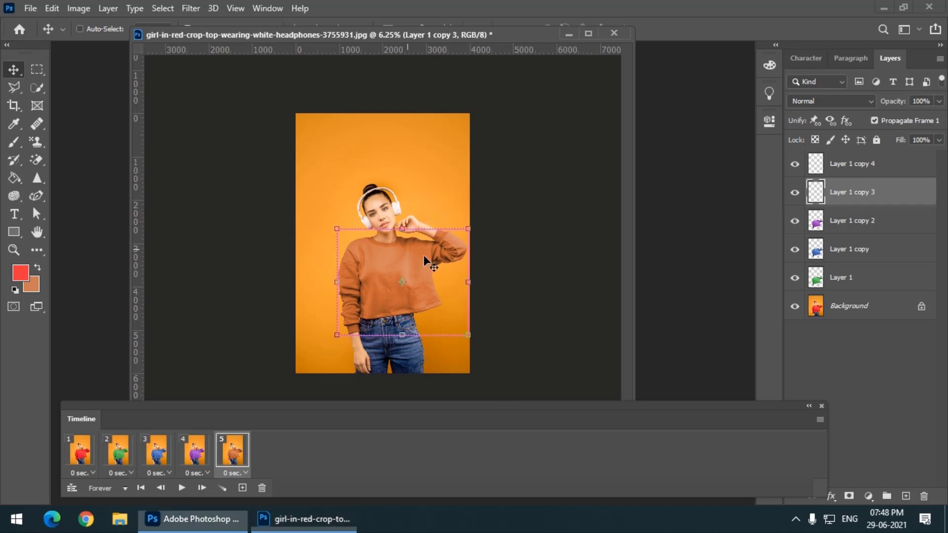
Add a sixth animation frame and place the yellow Layer 1 copy 4 sweatshirt exactly over the orange one
{"action": "left_click", "coordinate": [242, 488]}
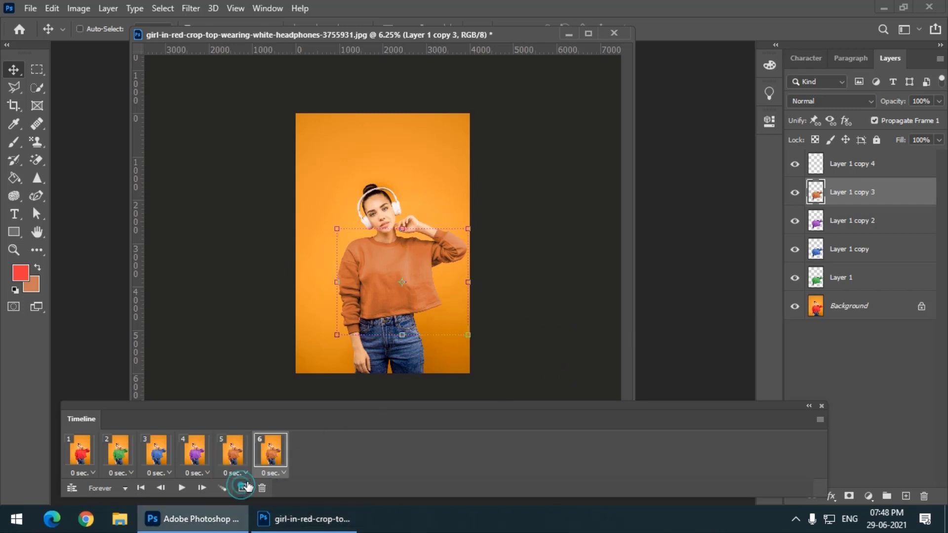
{"action": "left_click", "coordinate": [868, 165]}
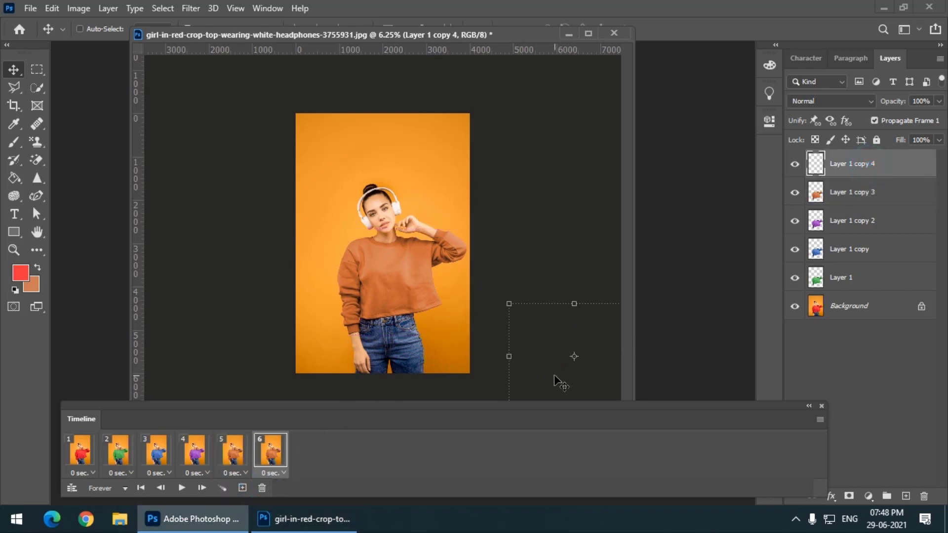
{"action": "left_click_drag", "start_coordinate": [558, 383], "coordinate": [387, 302]}
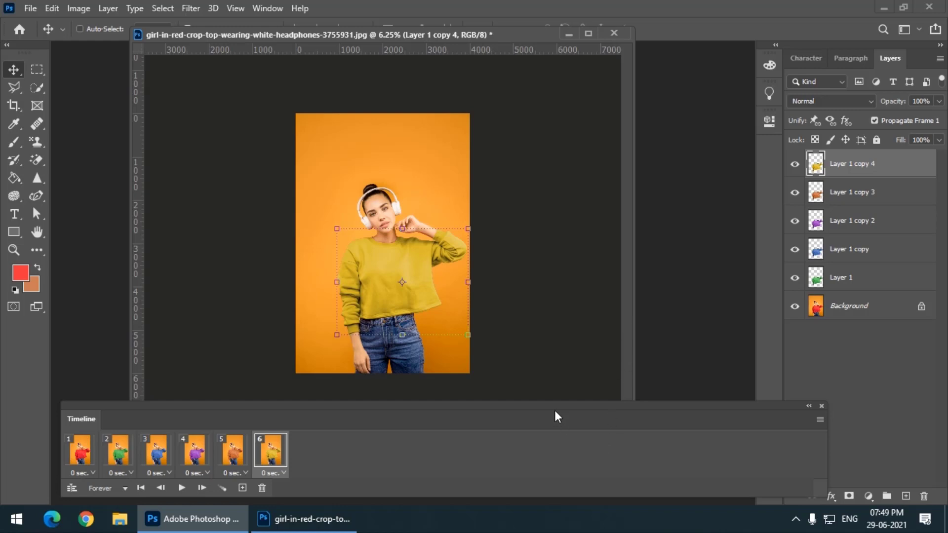
Set the delay of each of the six animation frames to 0.1 seconds
{"action": "left_click_drag", "start_coordinate": [555, 410], "coordinate": [564, 407]}
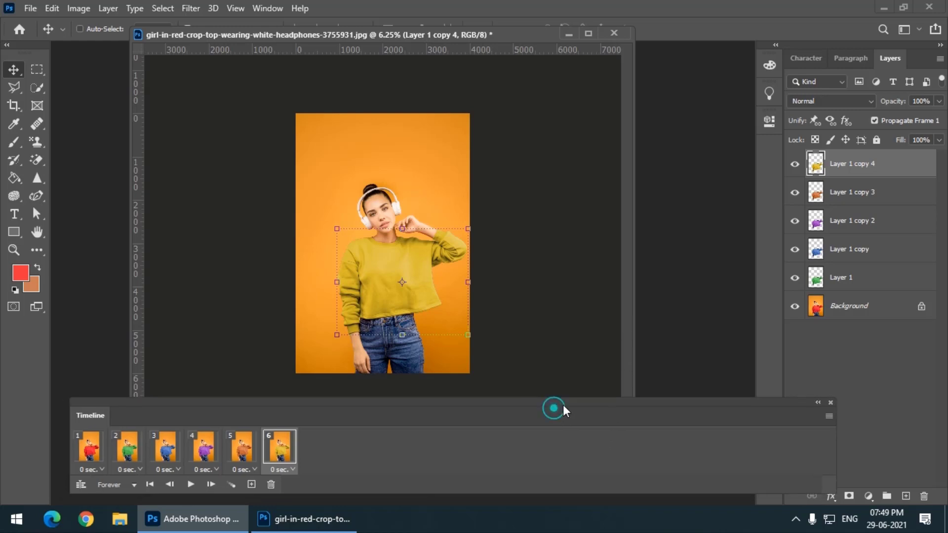
{"action": "left_click", "coordinate": [102, 470]}
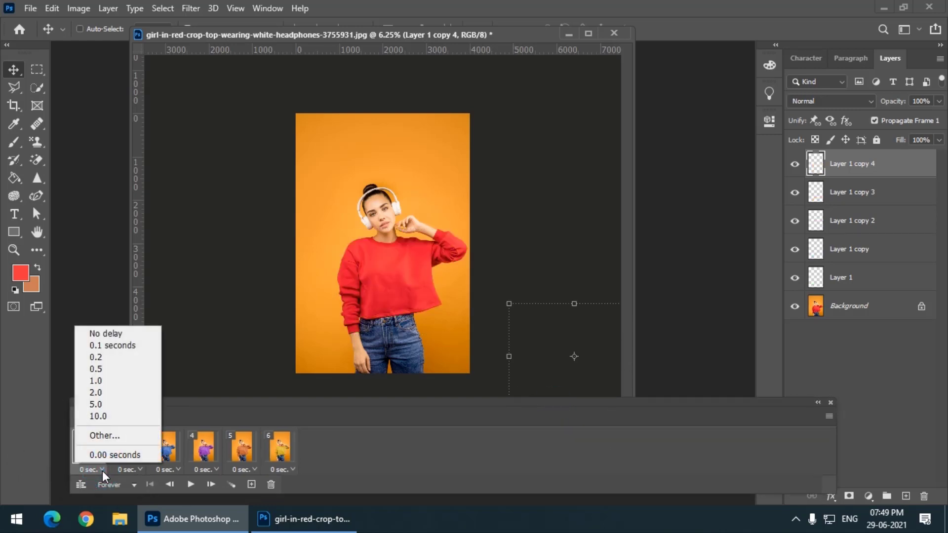
{"action": "left_click", "coordinate": [111, 348]}
{"action": "left_click", "coordinate": [131, 470]}
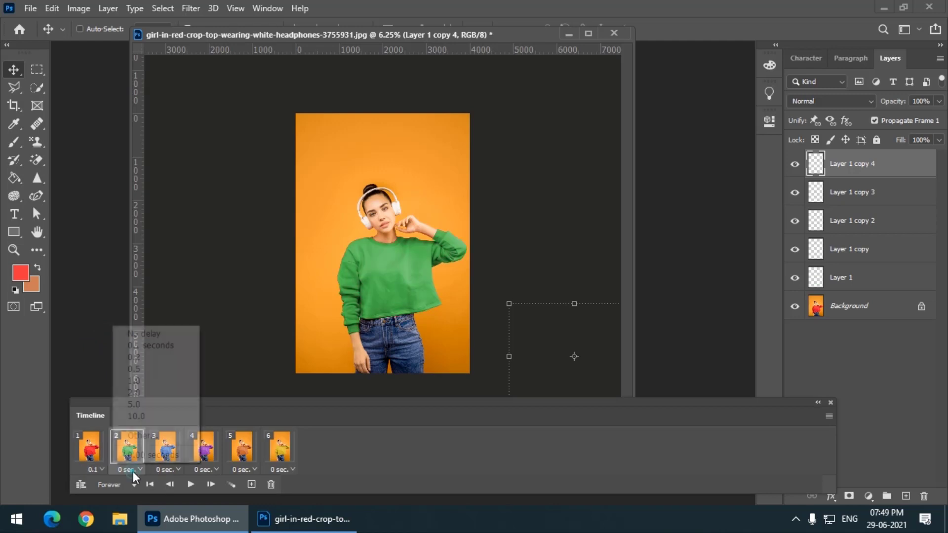
{"action": "left_click", "coordinate": [140, 348]}
{"action": "left_click", "coordinate": [170, 470]}
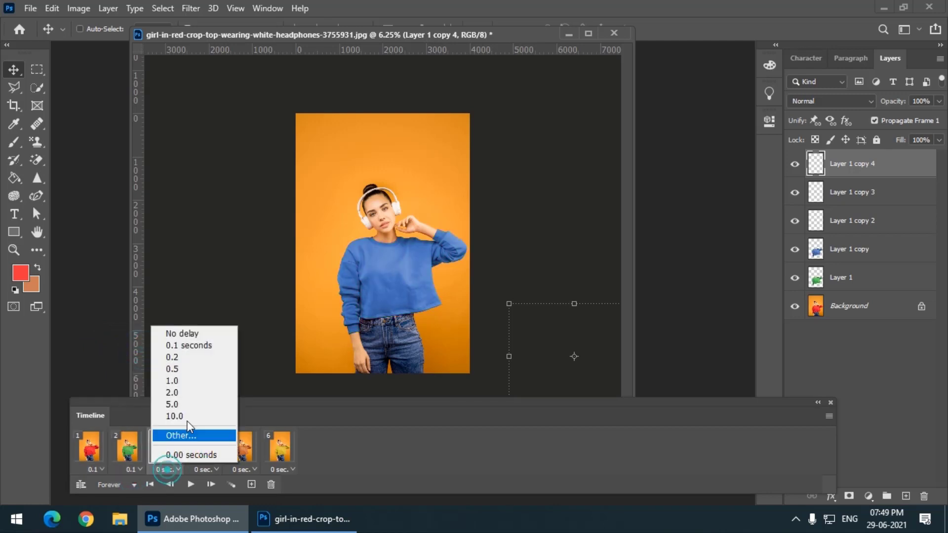
{"action": "left_click", "coordinate": [181, 348]}
{"action": "left_click", "coordinate": [214, 470]}
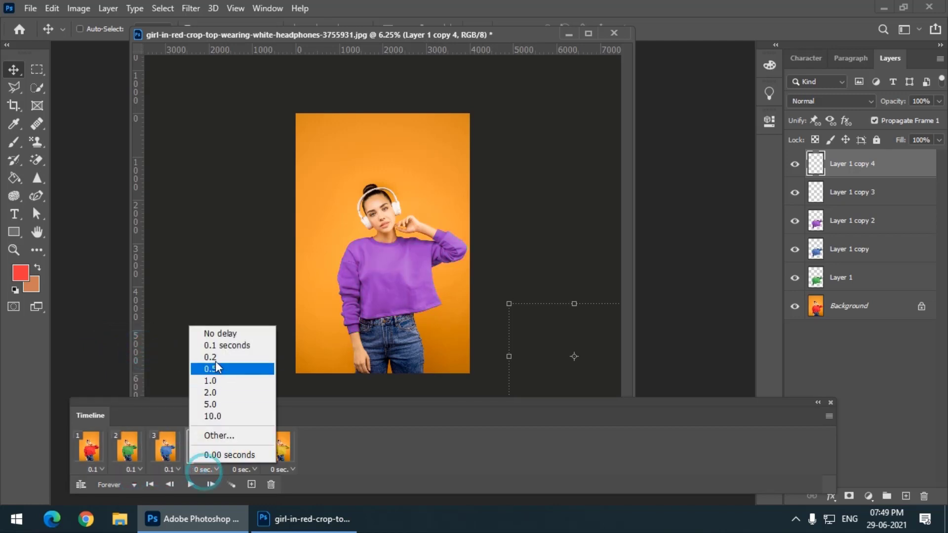
{"action": "left_click", "coordinate": [218, 347]}
{"action": "left_click", "coordinate": [244, 471]}
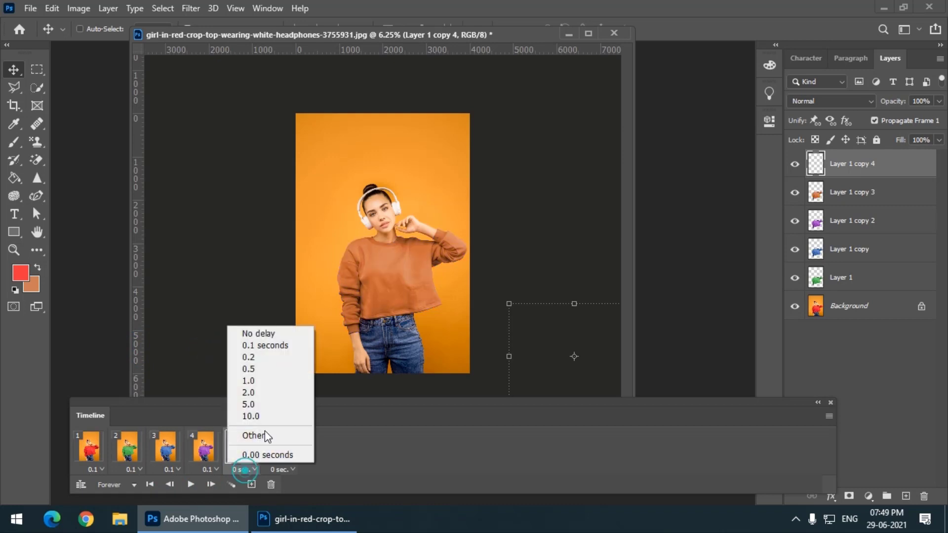
{"action": "left_click", "coordinate": [251, 347]}
{"action": "left_click", "coordinate": [282, 471]}
{"action": "left_click", "coordinate": [294, 347]}
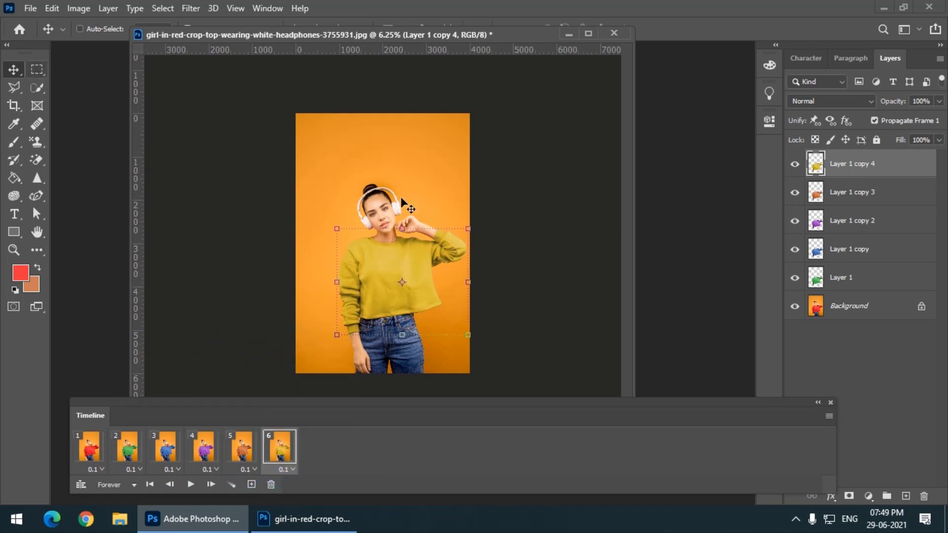
Switch to the Rectangular Marquee tool and play the animation from frame 1 to check the sweatshirt colour changes up close
{"action": "left_click", "coordinate": [37, 70]}
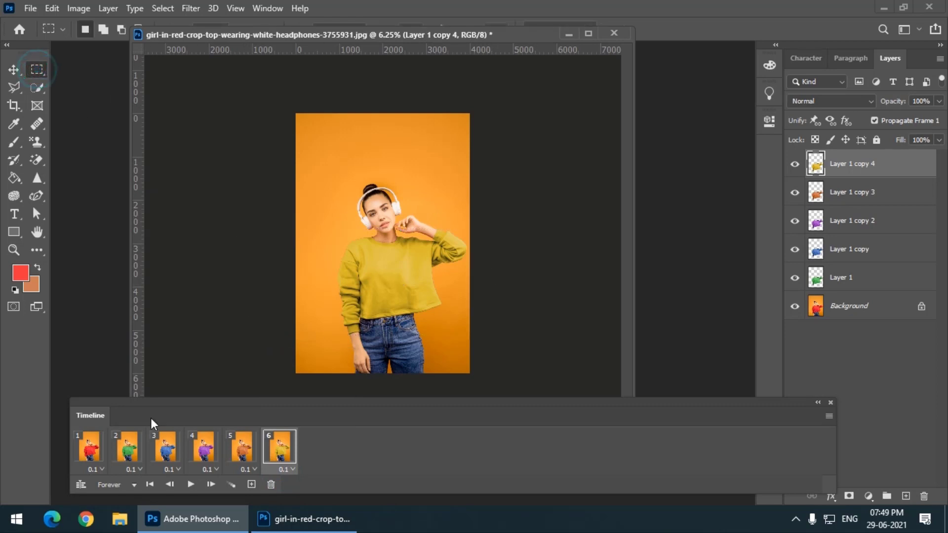
{"action": "left_click", "coordinate": [100, 458]}
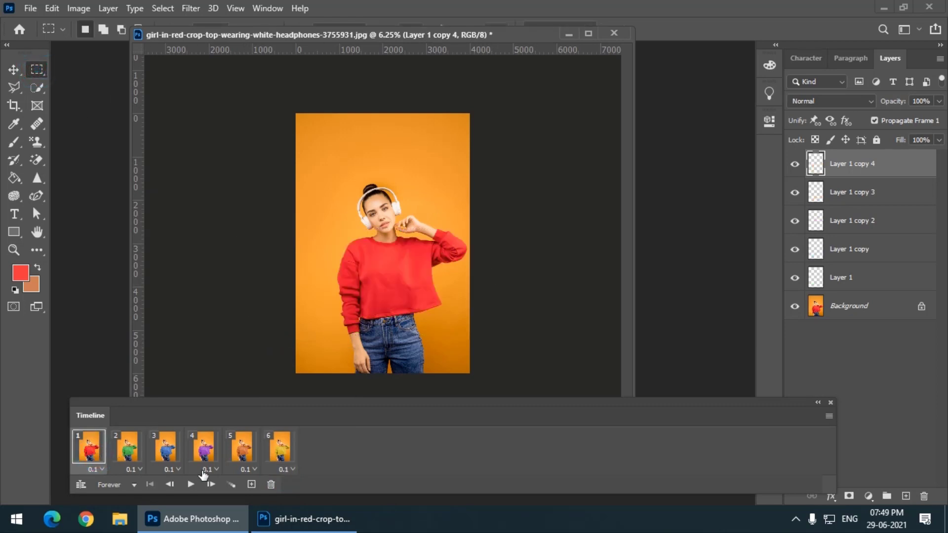
{"action": "left_click", "coordinate": [190, 484]}
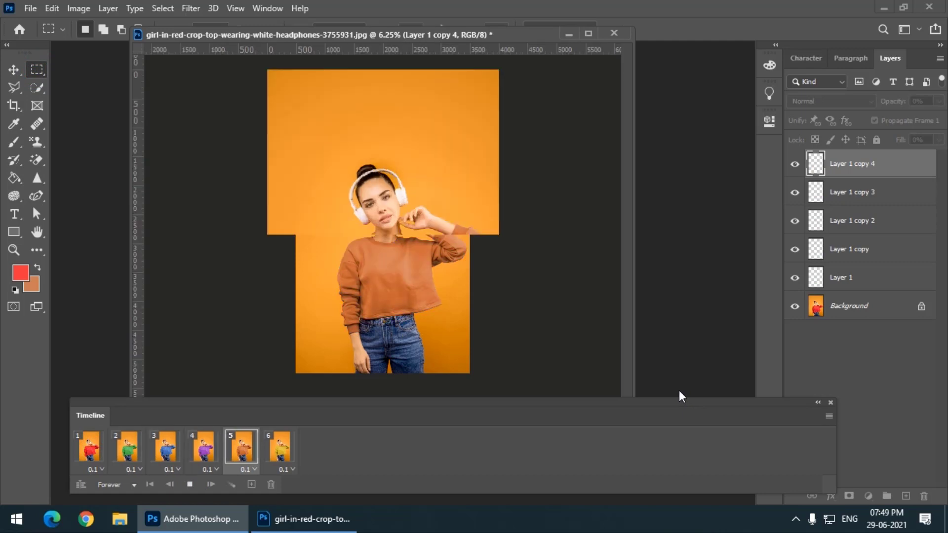
{"action": "key", "text": "ctrl+equal"}
{"action": "key", "text": "ctrl+equal"}
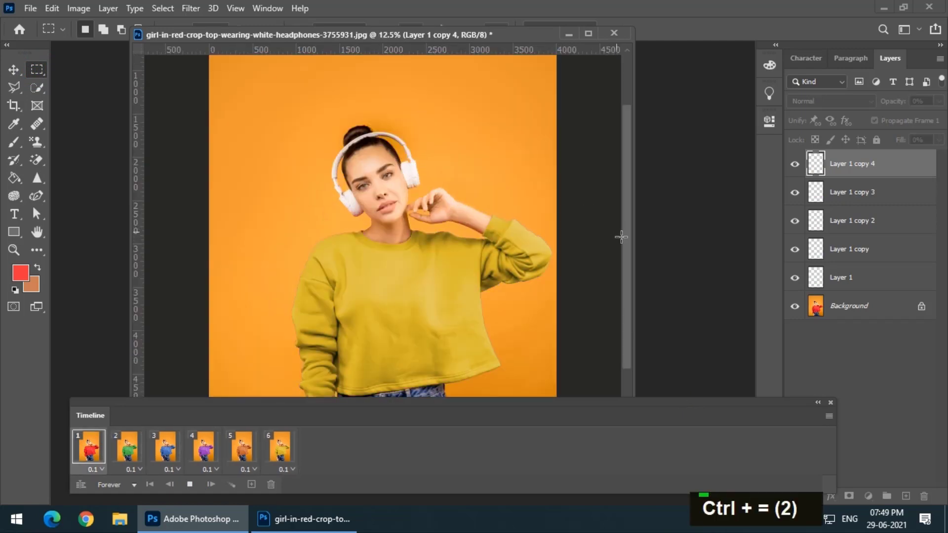
{"action": "left_click_drag", "start_coordinate": [624, 254], "coordinate": [625, 309]}
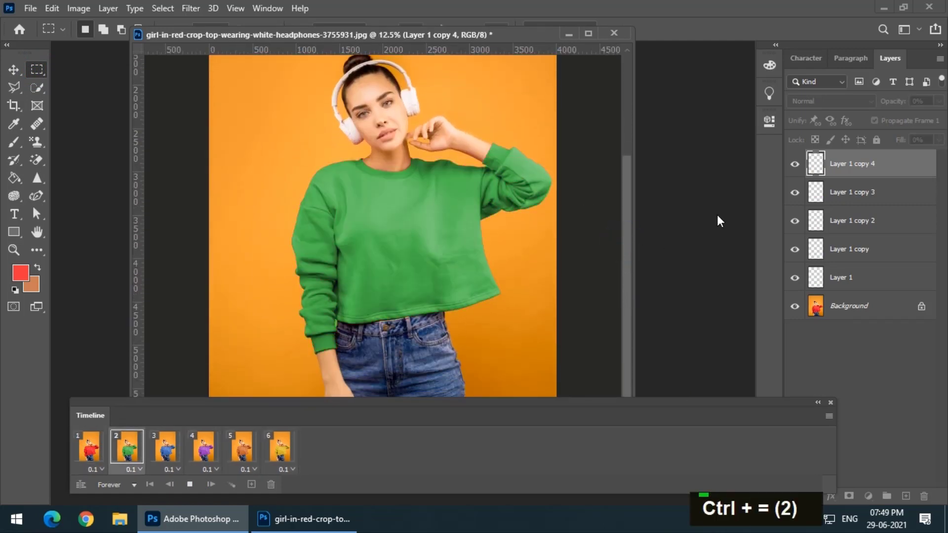